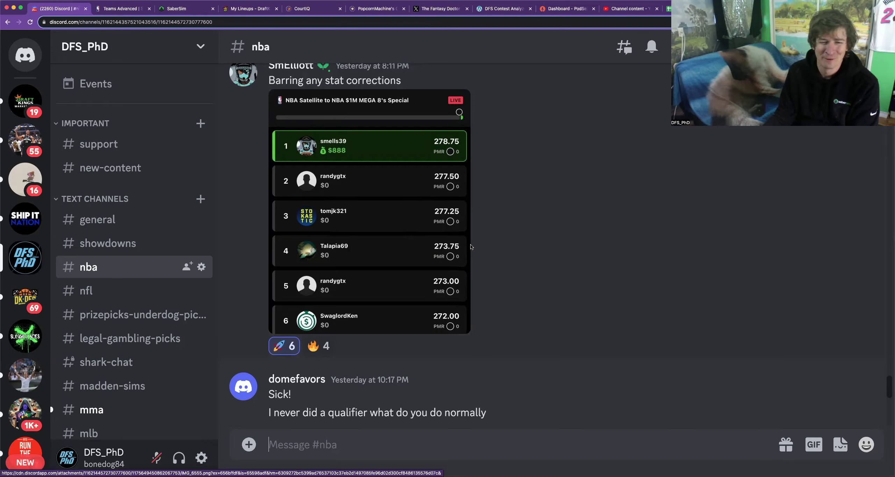
- Read through the latest #nba messages, glance at #mma, then return to #nba
scroll(471, 246, "down", 5)
scroll(470, 246, "down", 4)
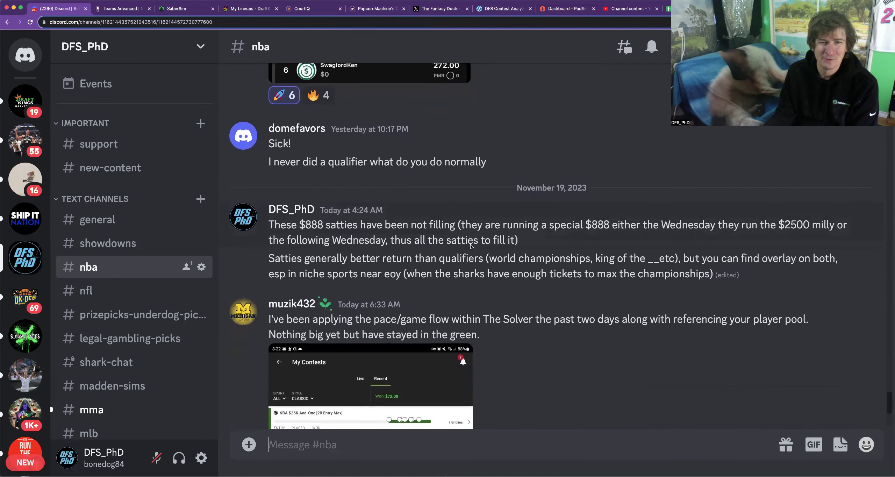
scroll(471, 247, "down", 4)
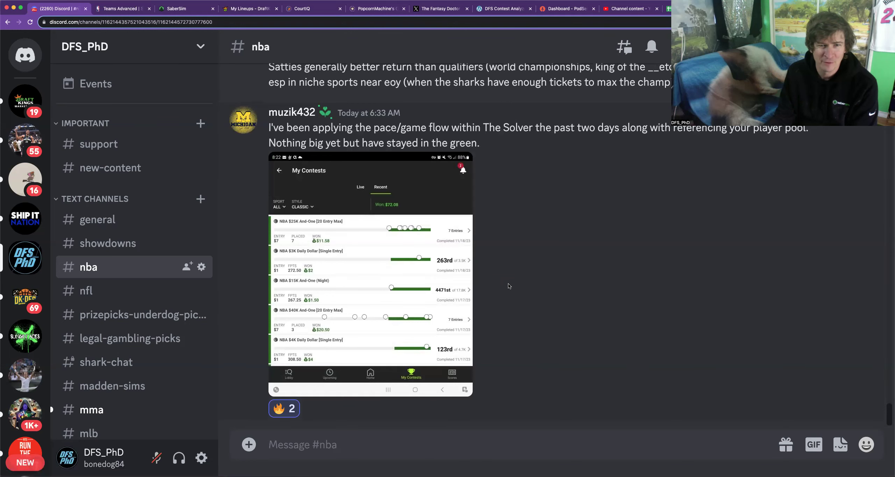
scroll(507, 283, "down", 1)
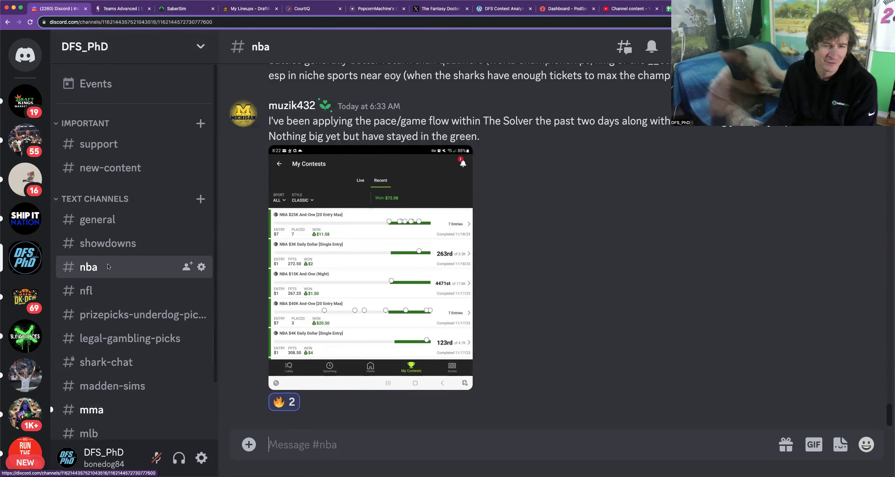
left_click(116, 409)
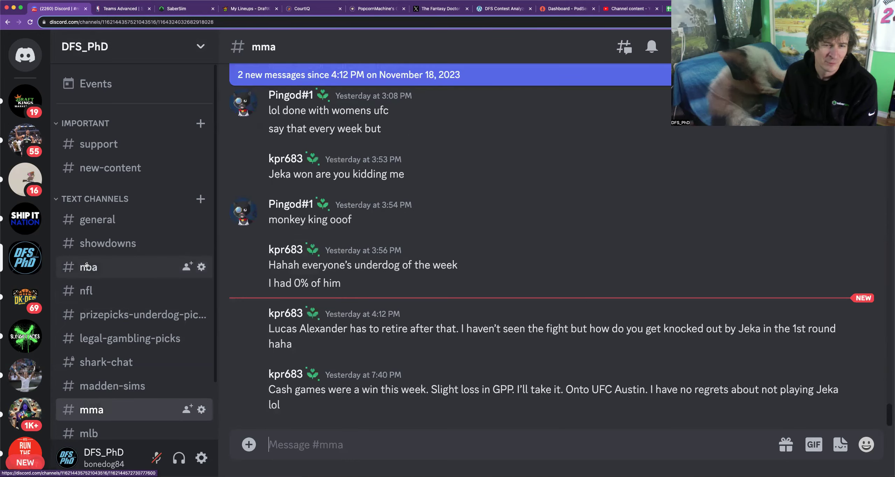
left_click(86, 264)
- Reload the 2023-24 Teams Advanced stats ranked by pace, with the season filters showing
left_click(121, 10)
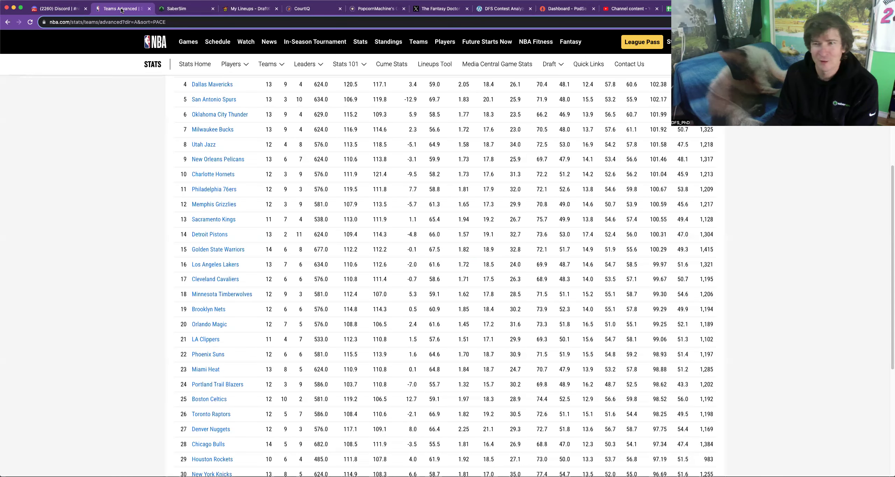
scroll(364, 163, "up", 5)
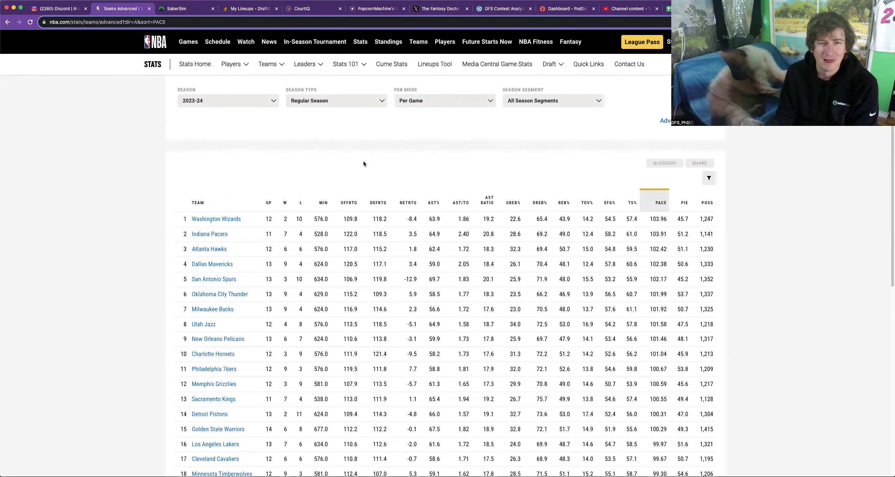
scroll(363, 162, "up", 1)
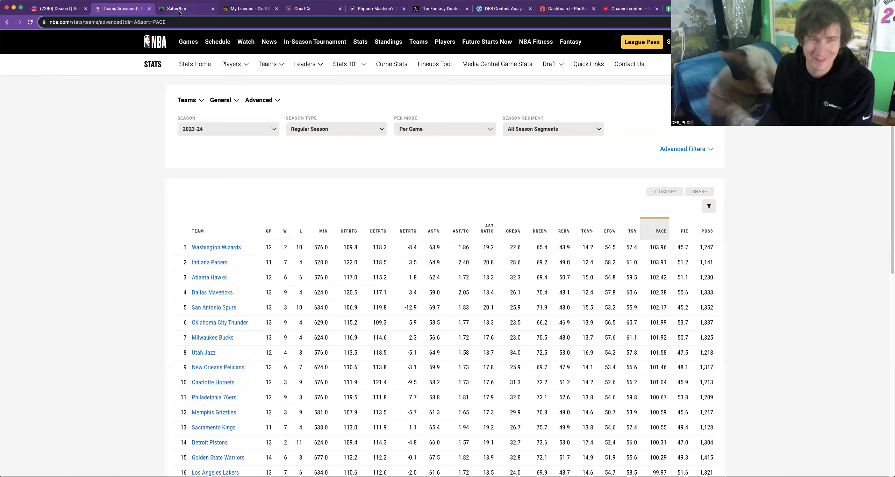
key("super+r")
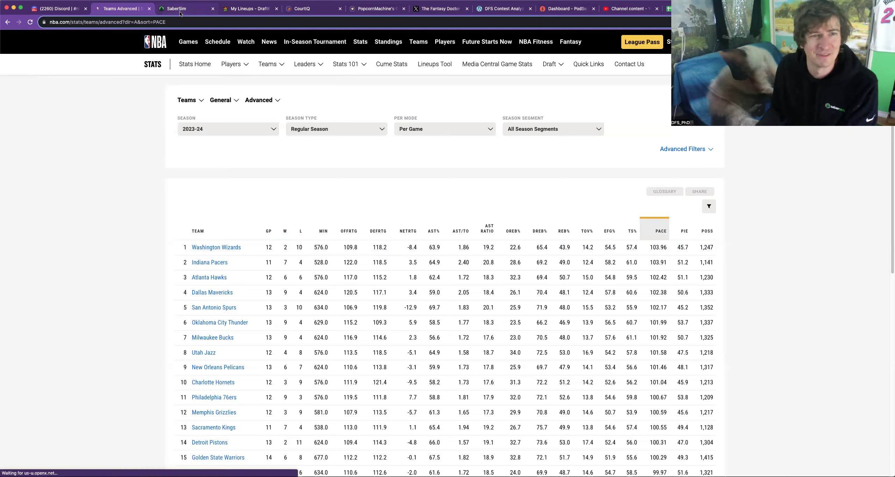
- Dismiss the NBA.com newsletter popup and collapse SaberSim's Lineups panel to widen Team Stacks
left_click(180, 11)
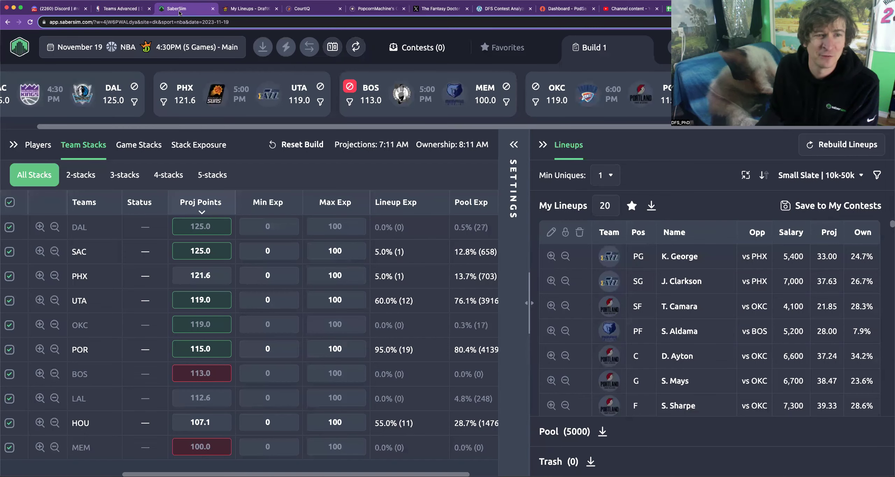
left_click(126, 9)
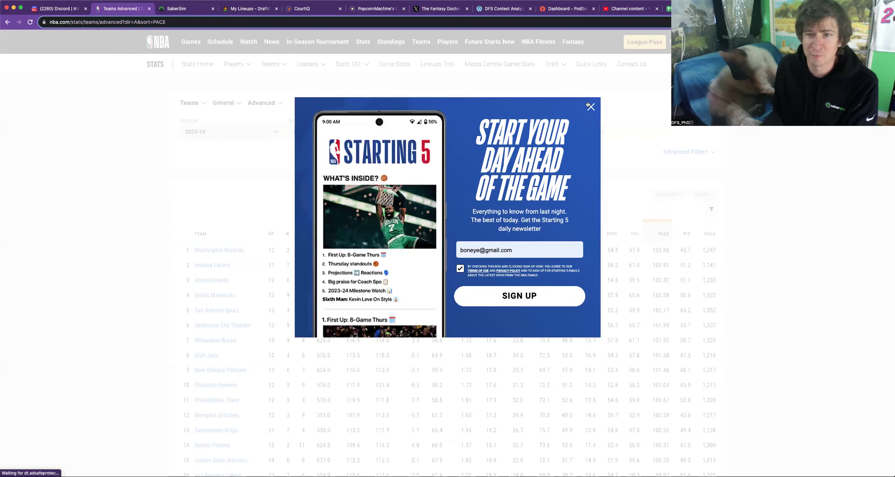
key("Escape")
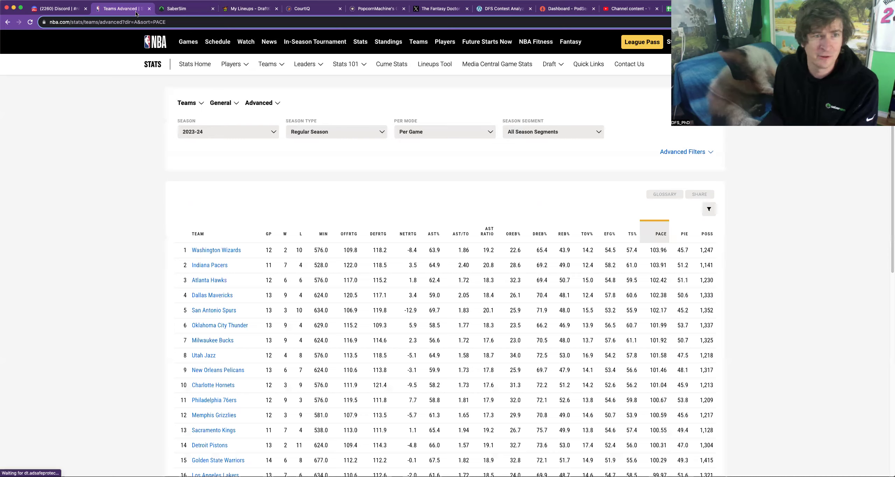
left_click(166, 15)
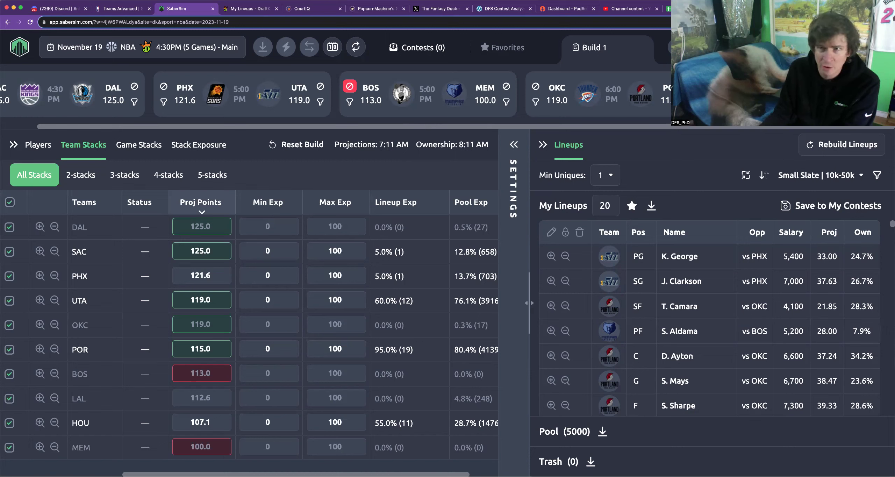
left_click(542, 144)
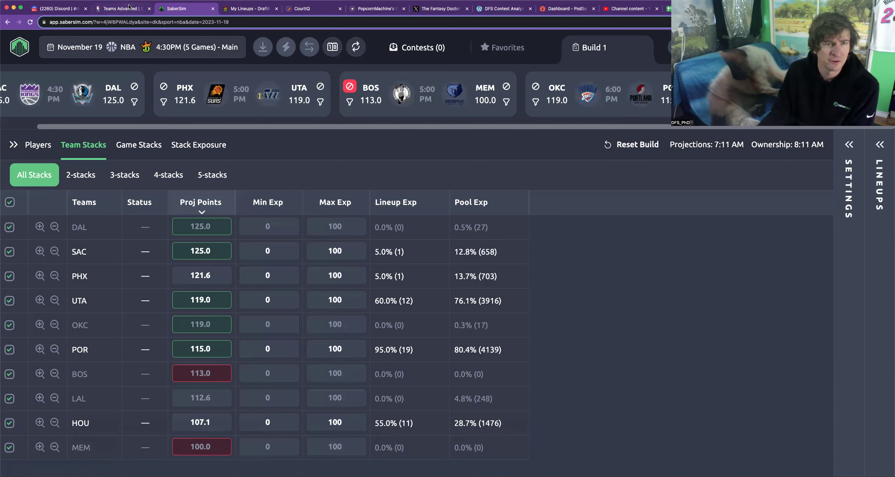
- Review the slower pace teams, from Houston at 97.19 down to the Knicks at 96.69
key("ctrl+shift+Tab")
scroll(331, 417, "down", 3)
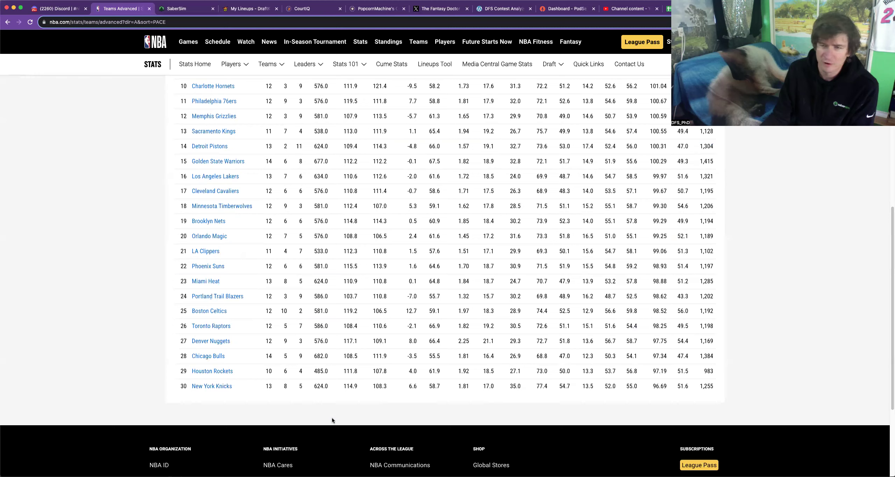
scroll(331, 417, "up", 1)
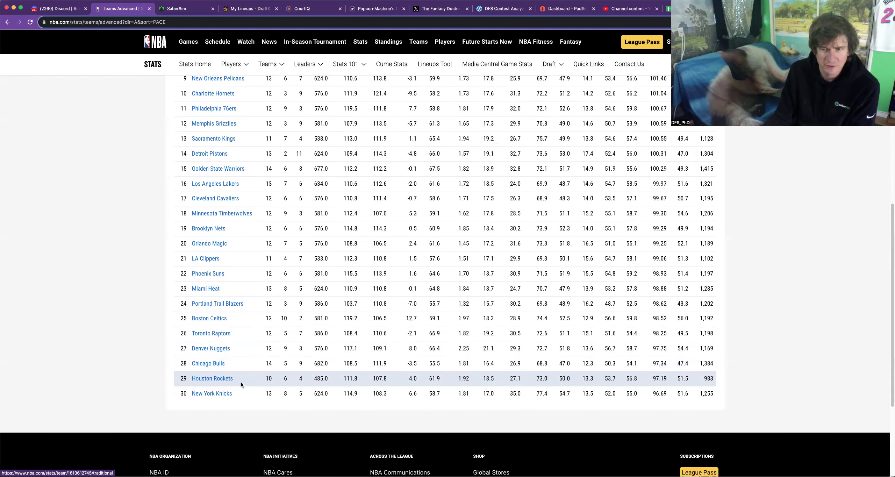
- Back in Team Stacks, leave Houston's projected team points unchanged at 107.1
left_click(189, 13)
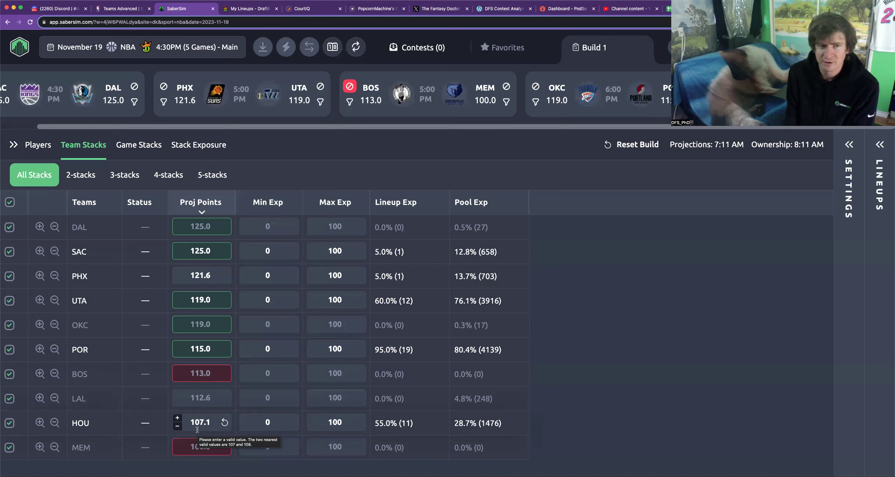
left_click(393, 423)
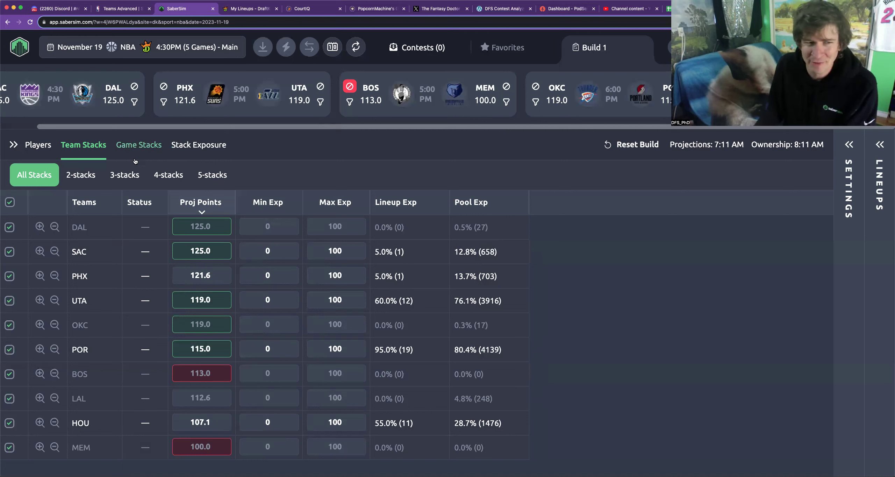
- Sort the Players table by Value, then My Proj, then Exposure, highest first
left_click(37, 148)
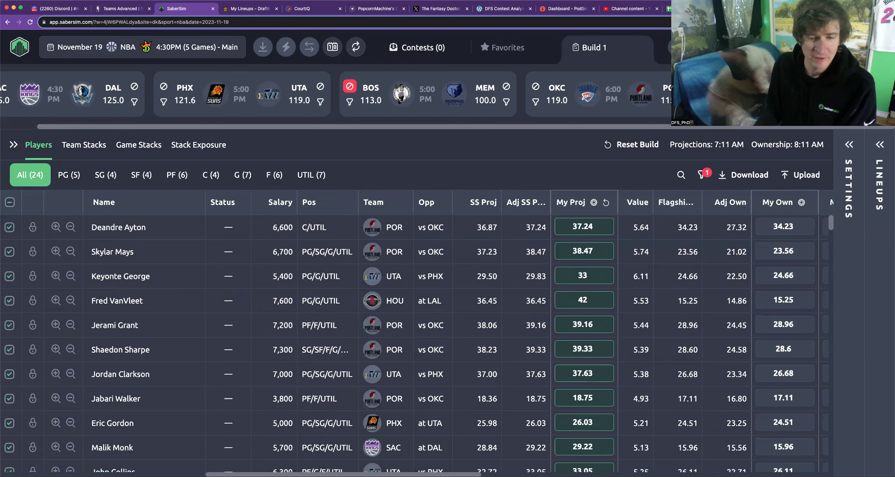
scroll(517, 332, "right", 5)
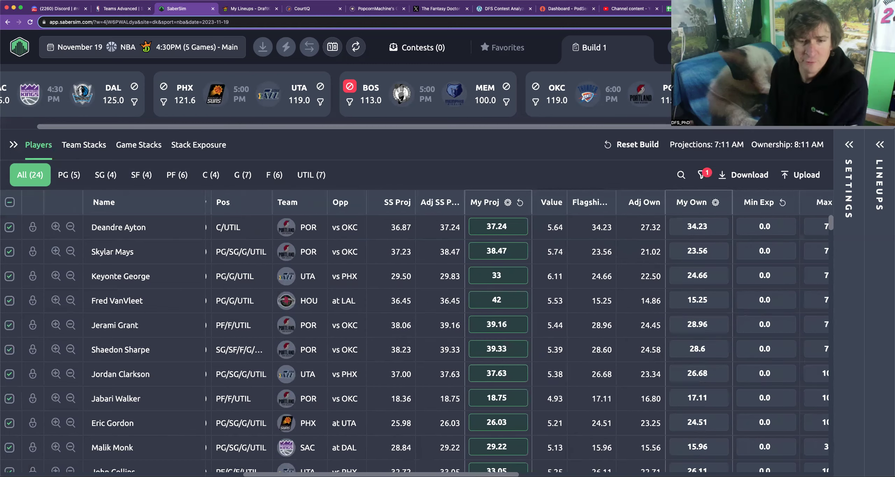
scroll(434, 216, "right", 5)
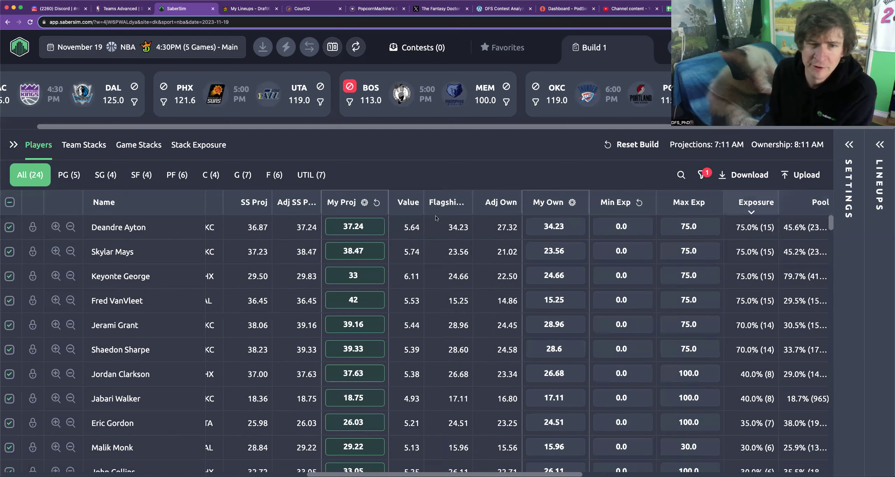
left_click(416, 205)
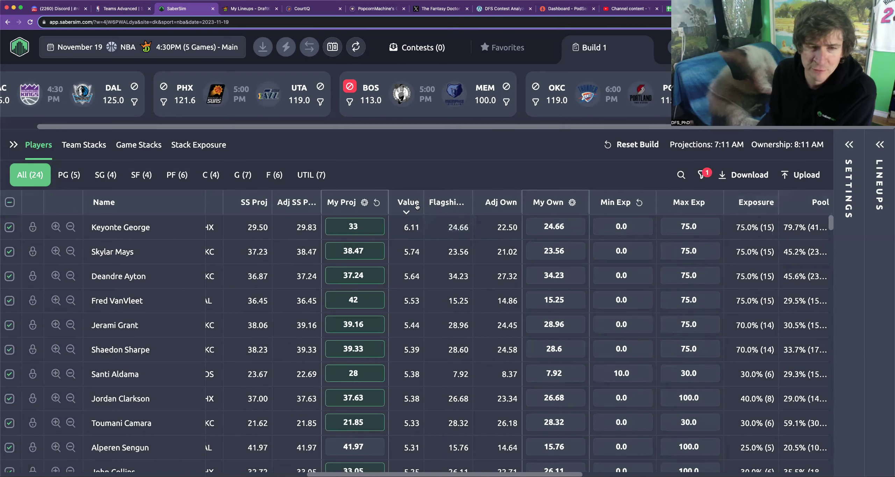
left_click(347, 204)
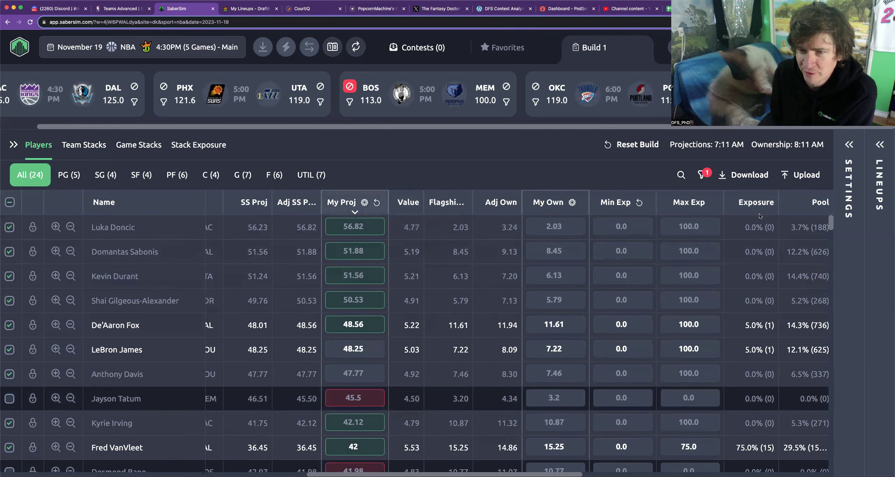
left_click(755, 204)
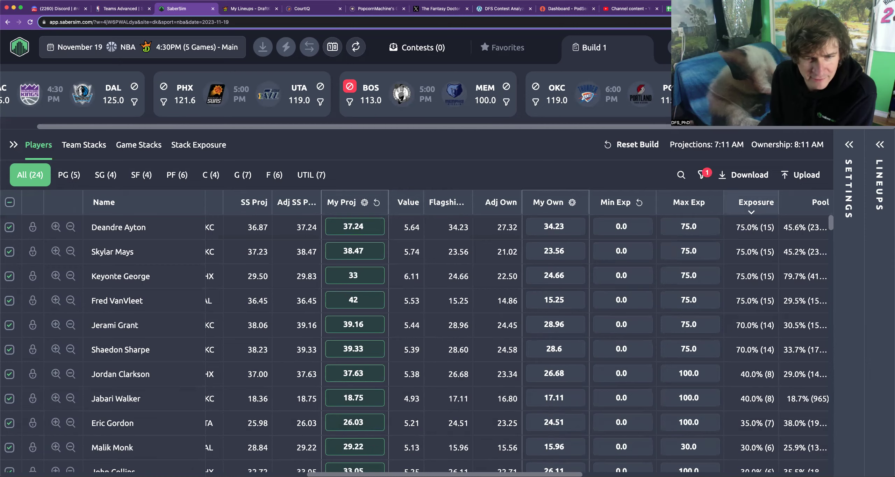
scroll(419, 332, "left", 5)
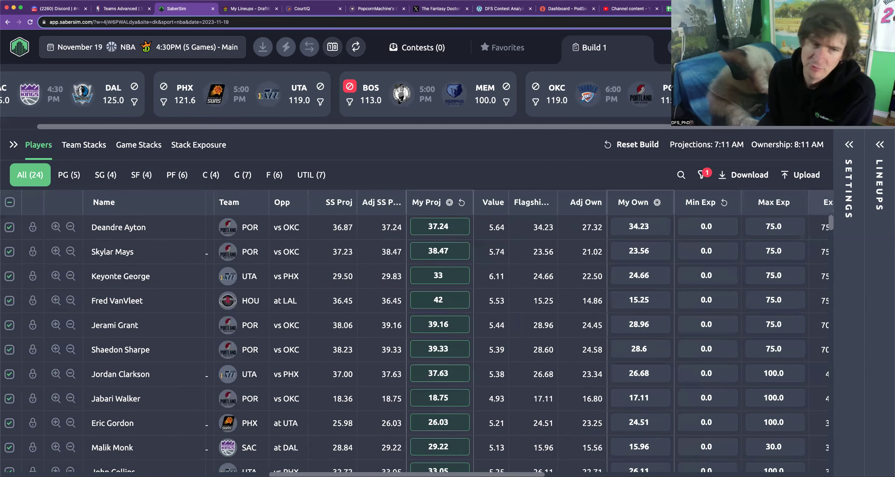
scroll(419, 332, "right", 2)
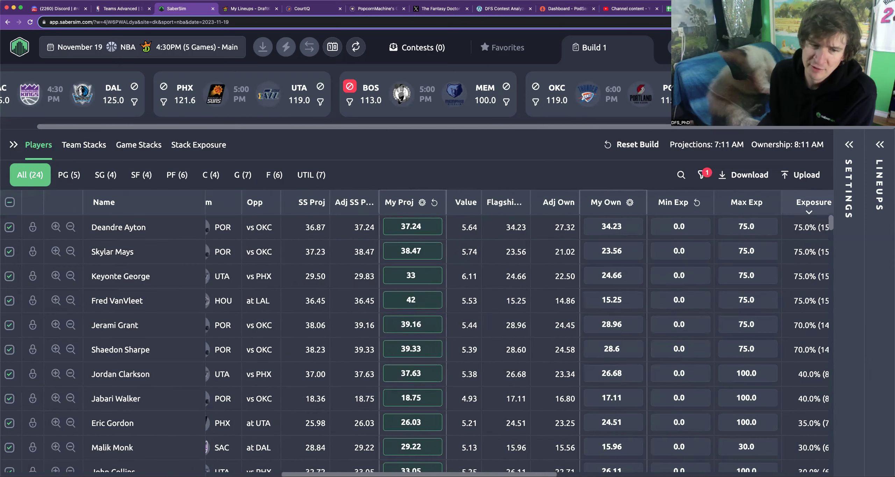
mouse_move(391, 399)
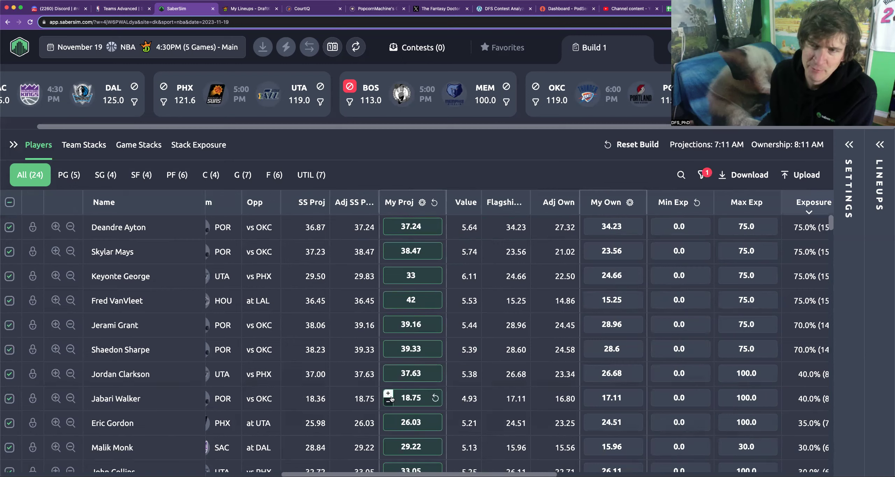
mouse_move(750, 226)
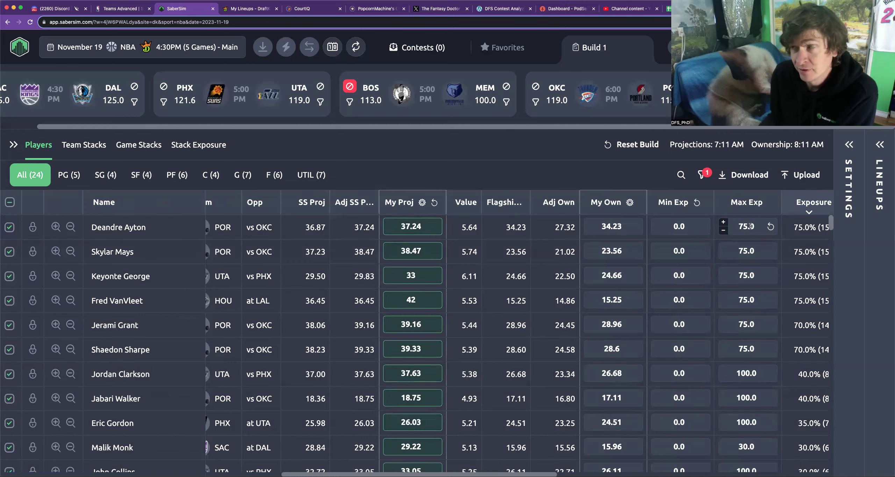
- Search 'ayton game l' and open and reload ESPN's 2023-24 Deandre Ayton game log
key("super+t")
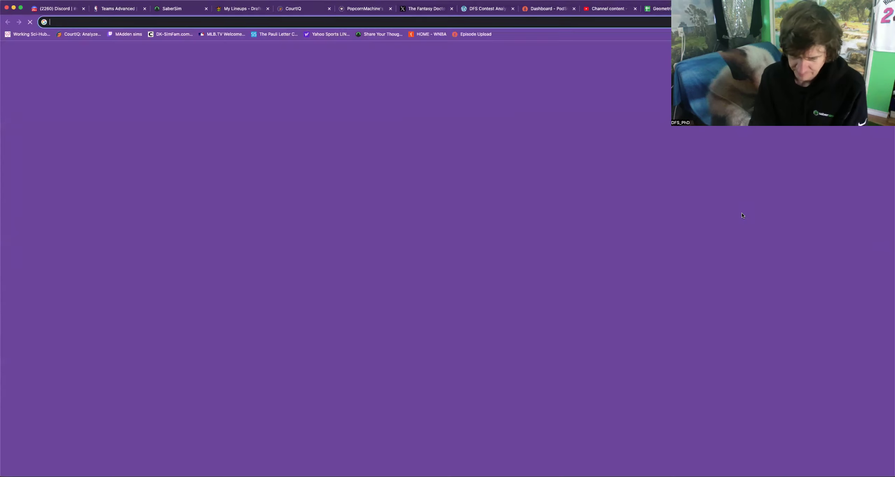
type("ayton game l")
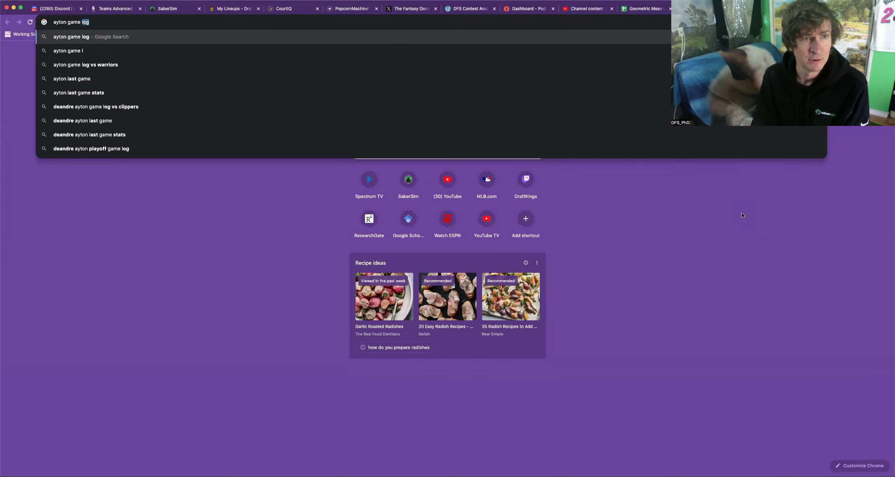
key("Return")
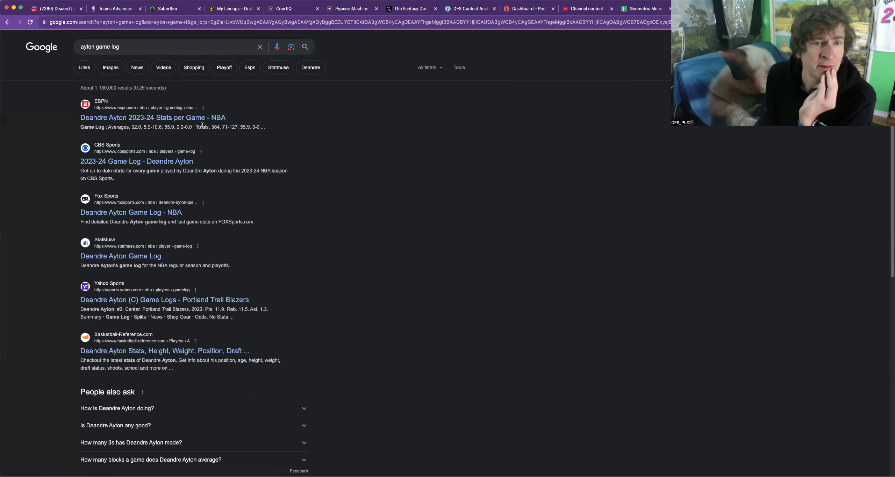
left_click(200, 119)
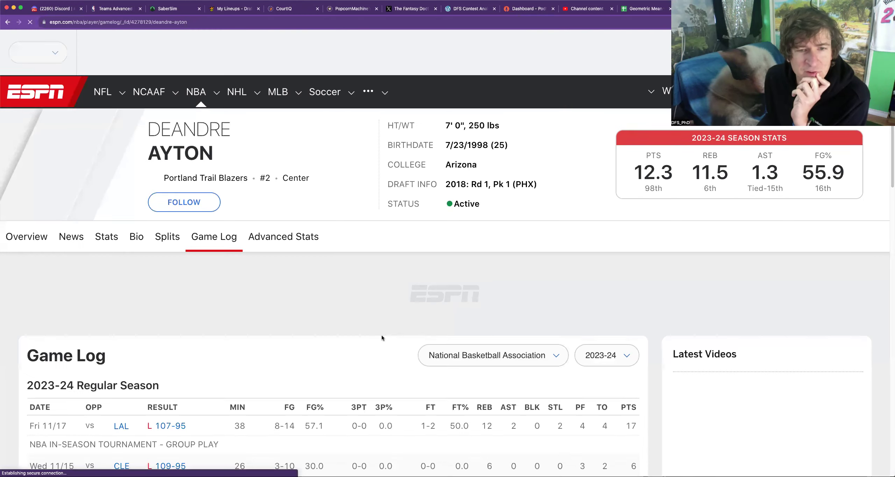
scroll(382, 336, "down", 4)
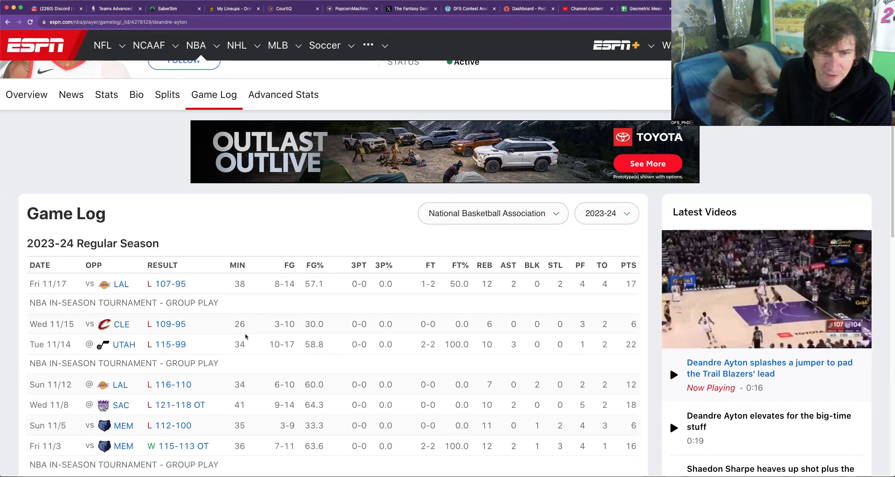
key("super+r")
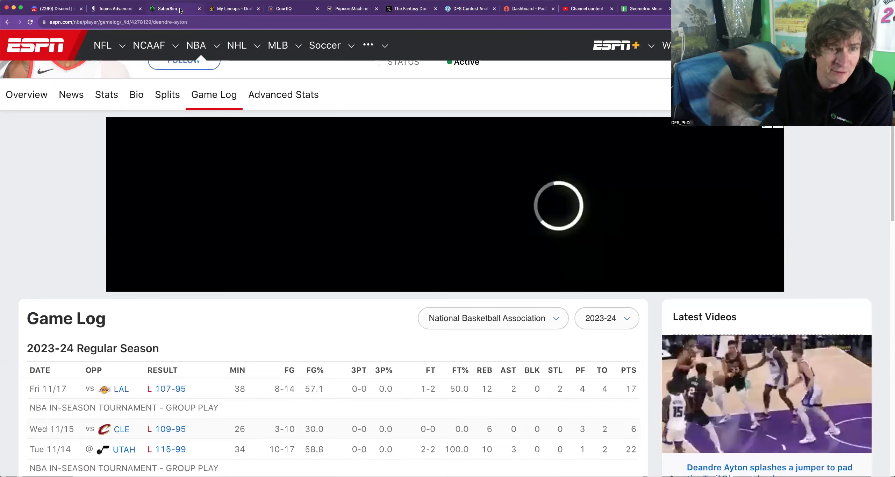
- Set Fred VanVleet's Max Exp to 45 and apply it to rebuild the lineups
left_click(167, 9)
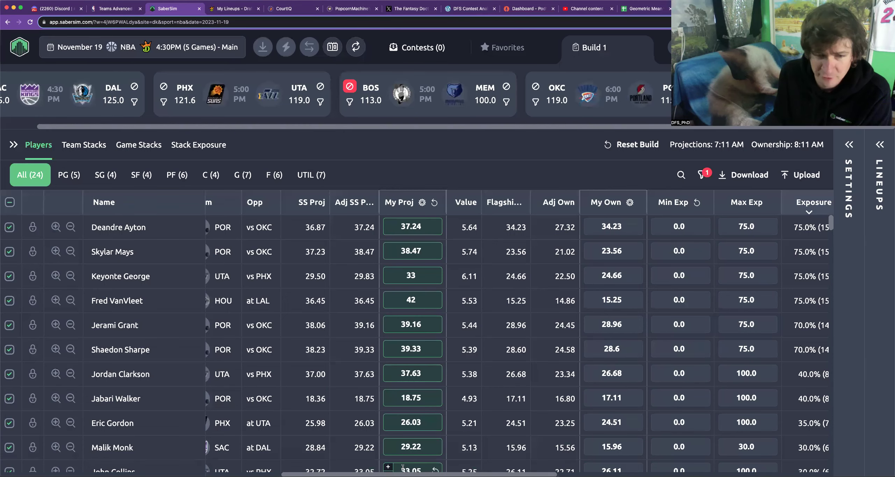
scroll(416, 332, "right", 3)
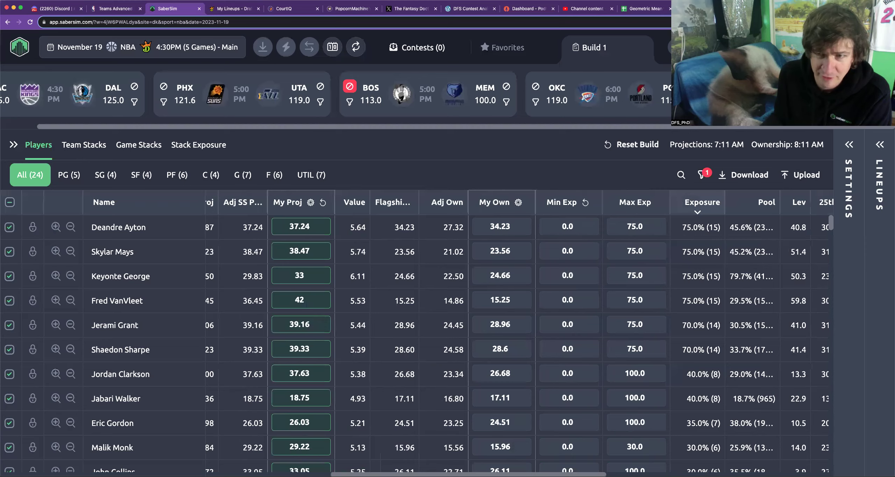
scroll(416, 332, "right", 6)
scroll(519, 333, "left", 1)
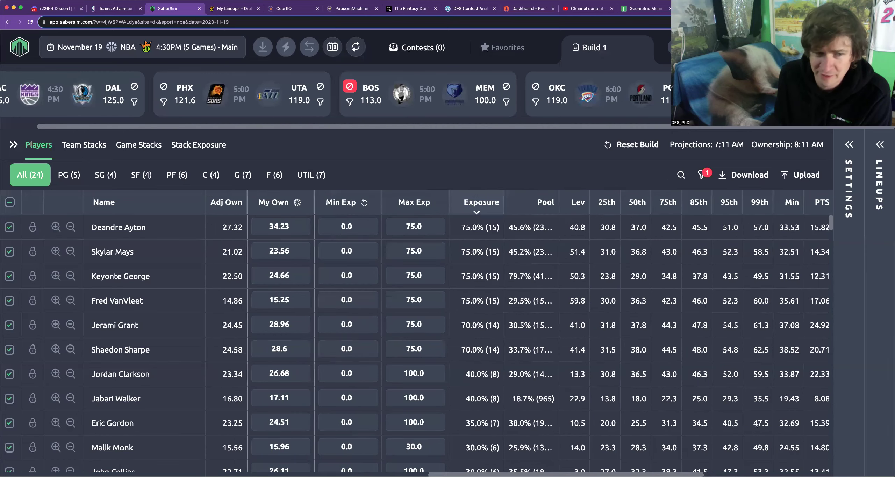
scroll(416, 332, "left", 10)
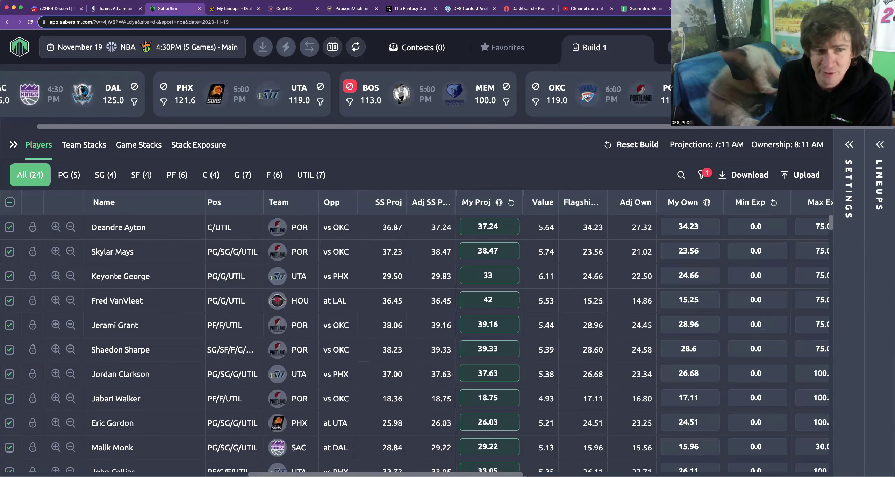
scroll(416, 332, "right", 3)
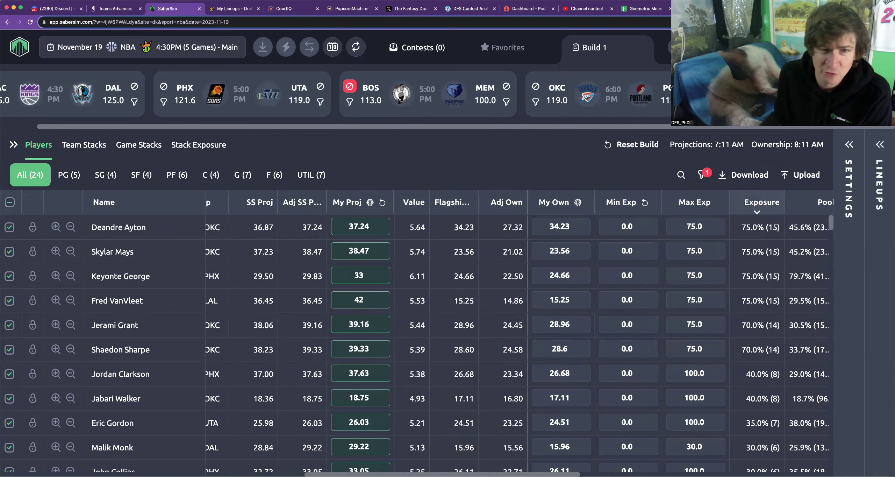
scroll(518, 332, "right", 3)
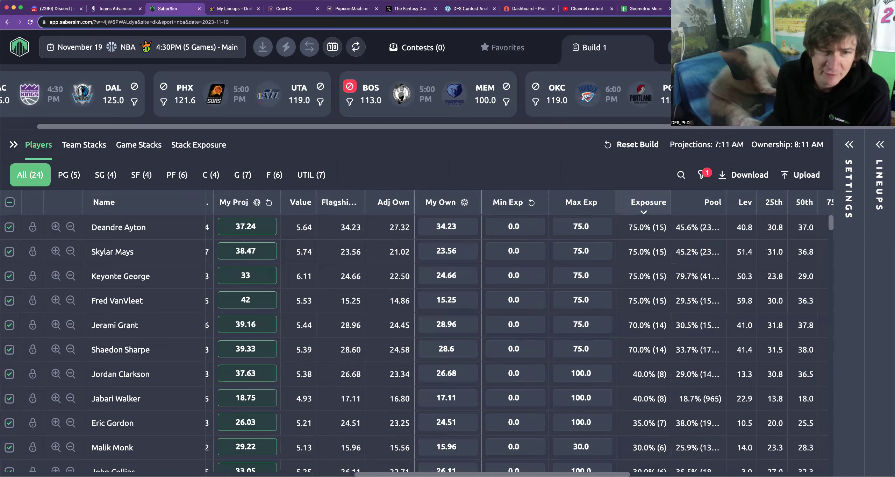
scroll(517, 332, "left", 4)
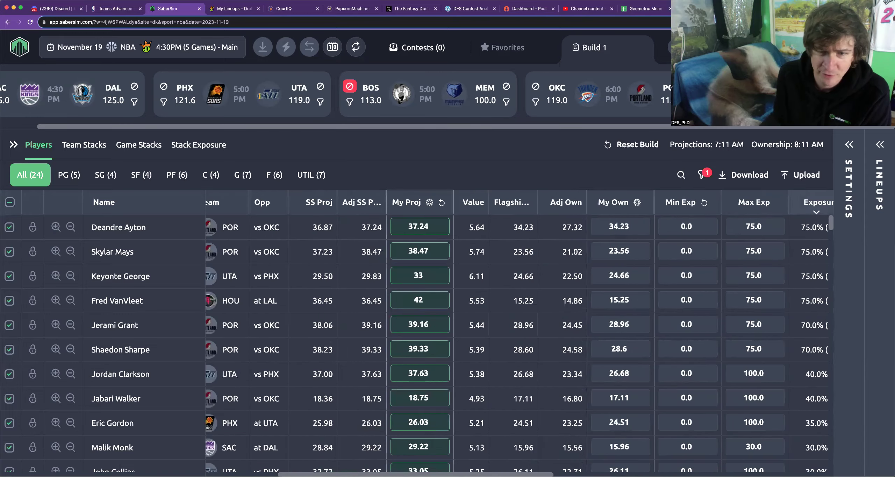
scroll(466, 266, "right", 4)
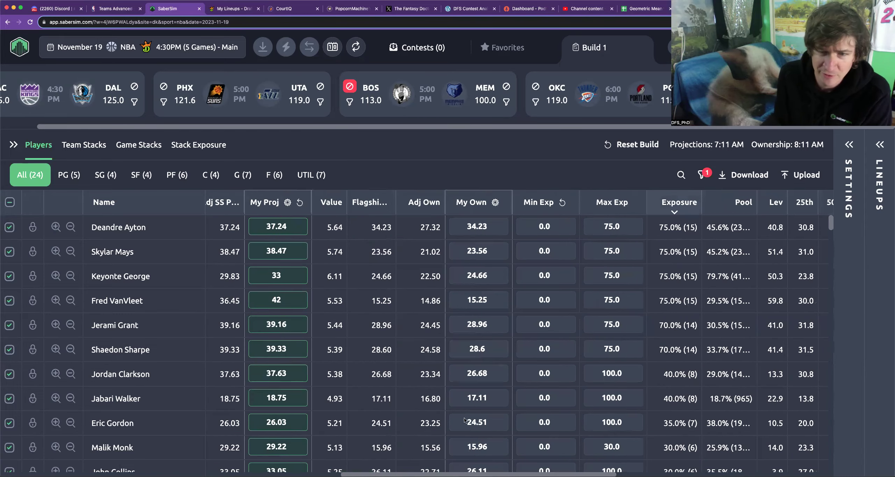
double_click(615, 299)
type("45")
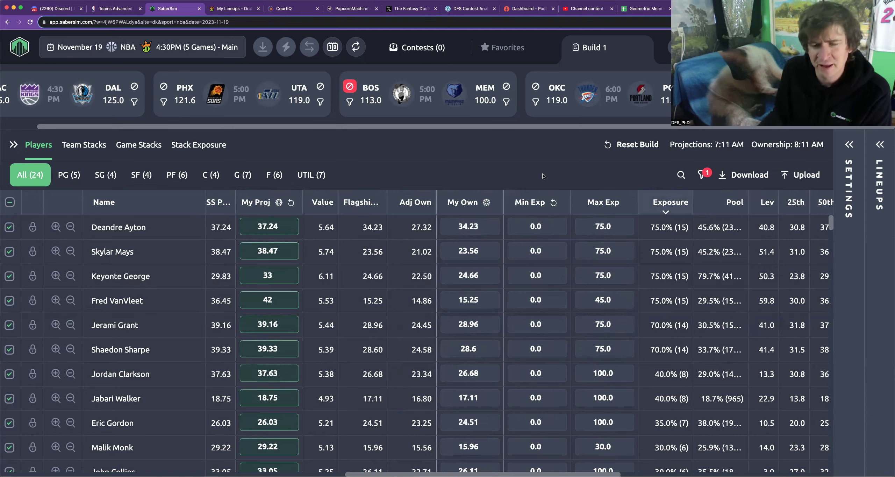
left_click(572, 151)
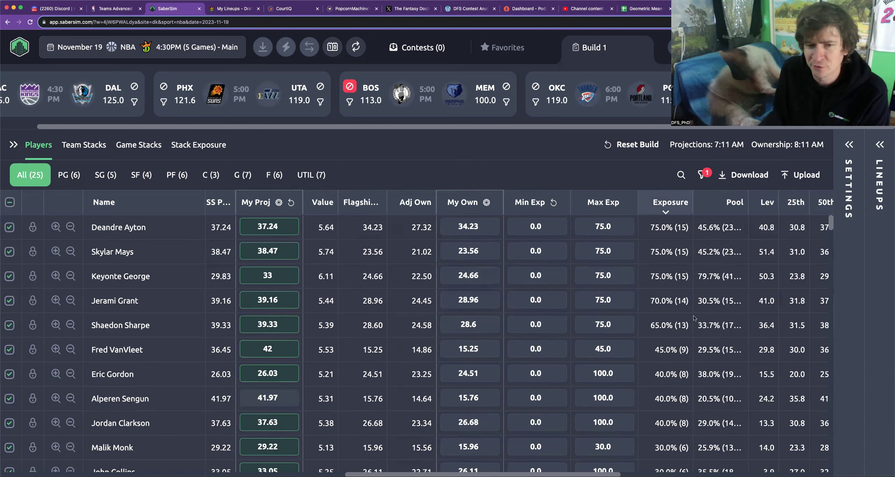
mouse_move(627, 323)
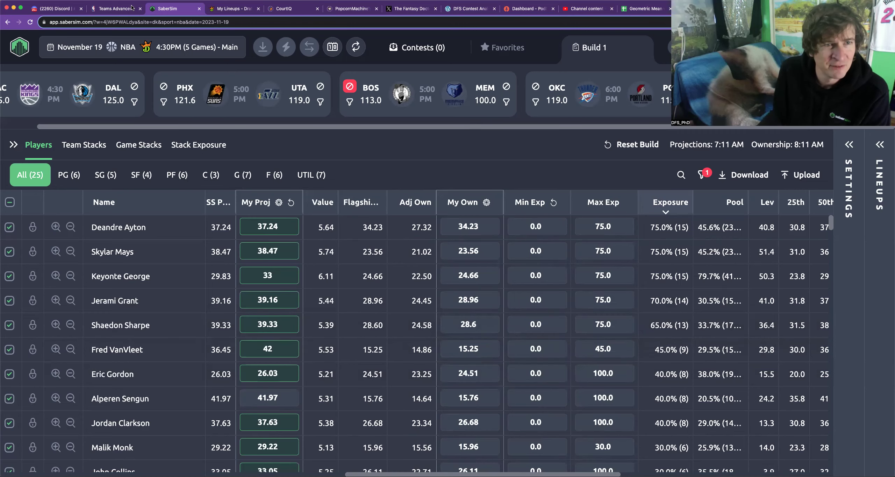
left_click(116, 9)
scroll(282, 310, "up", 10)
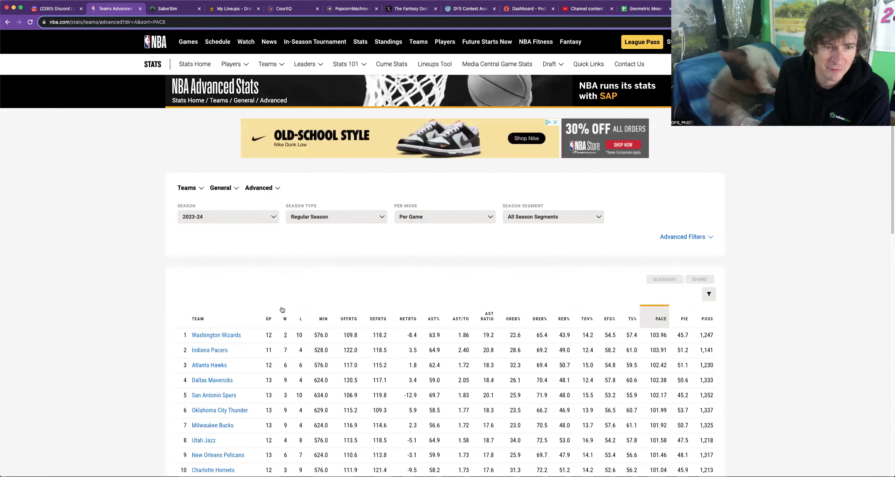
scroll(283, 307, "down", 2)
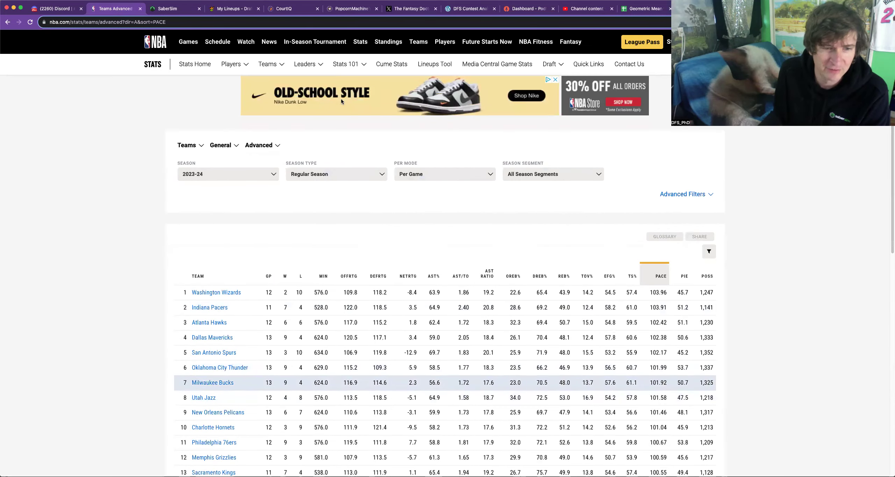
left_click(173, 13)
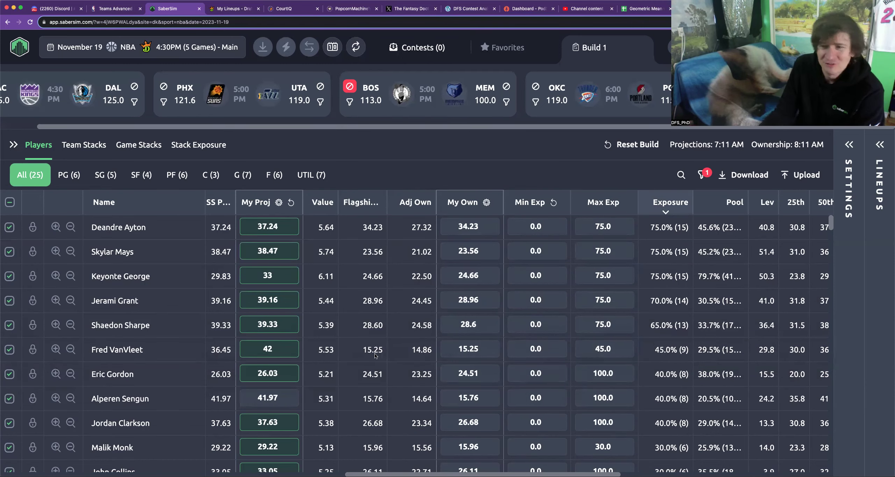
- Search the player list for 'duop' to find Duop Reath
scroll(373, 356, "down", 2)
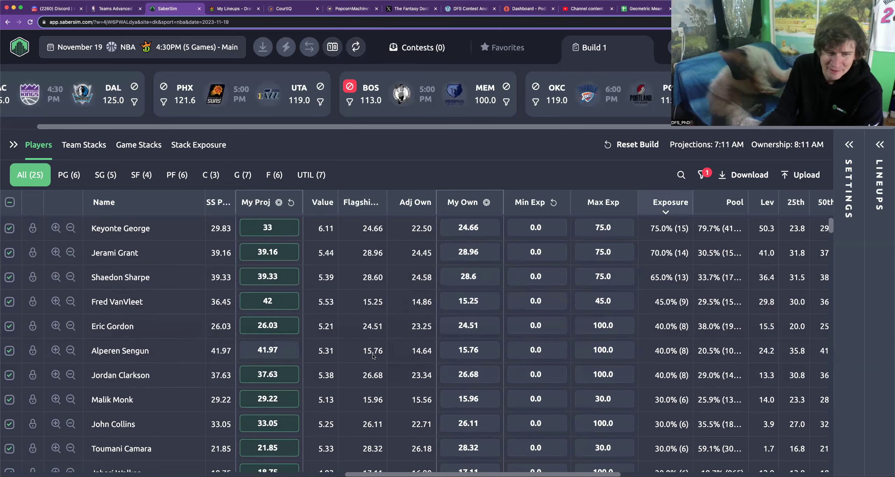
scroll(372, 354, "down", 2)
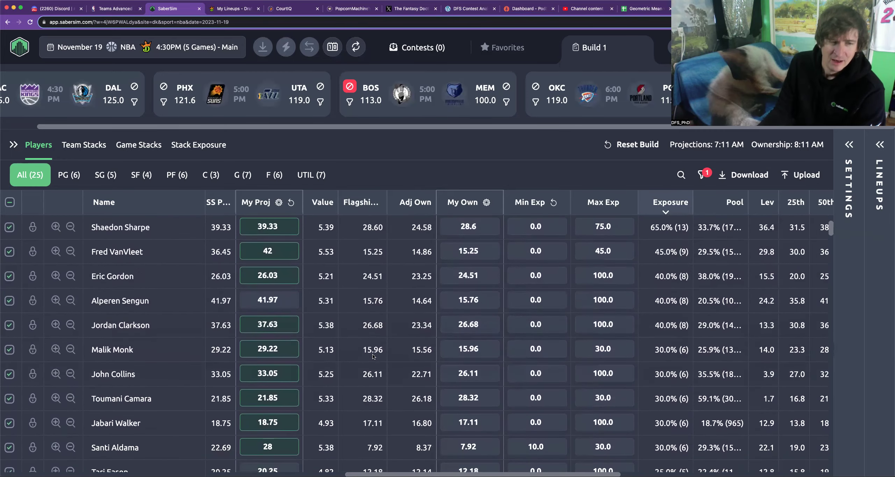
scroll(372, 353, "down", 5)
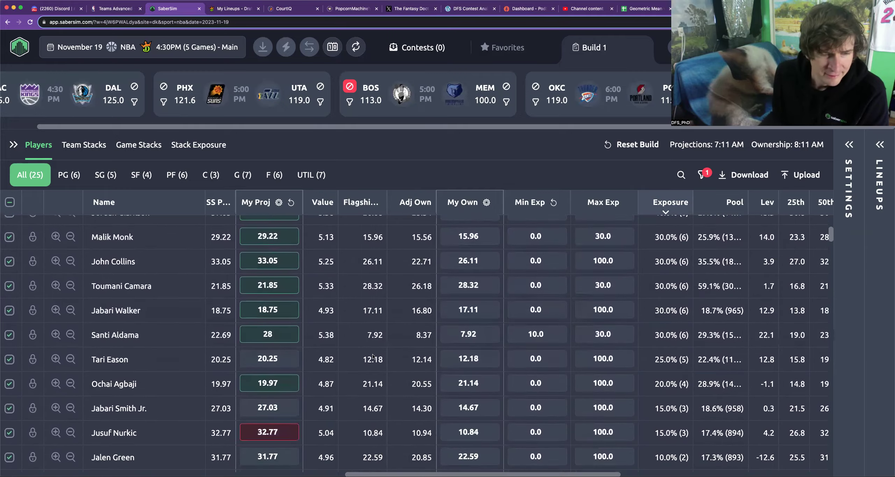
scroll(373, 356, "down", 5)
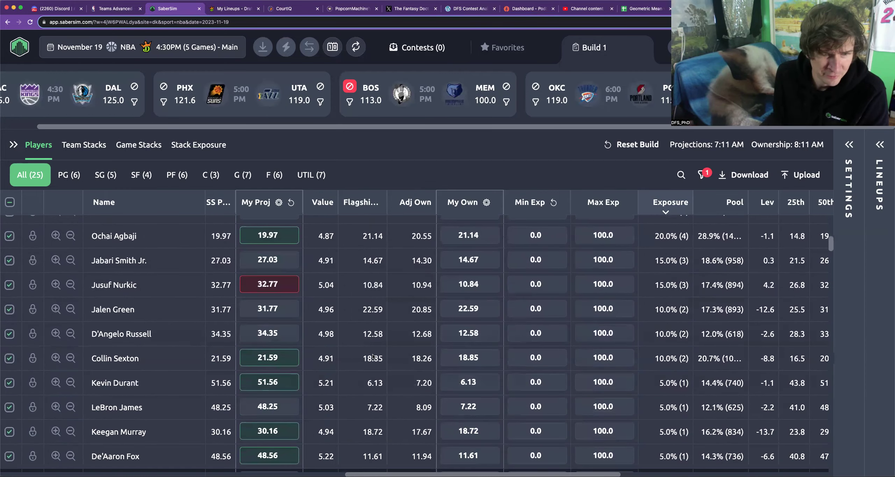
scroll(373, 356, "down", 2)
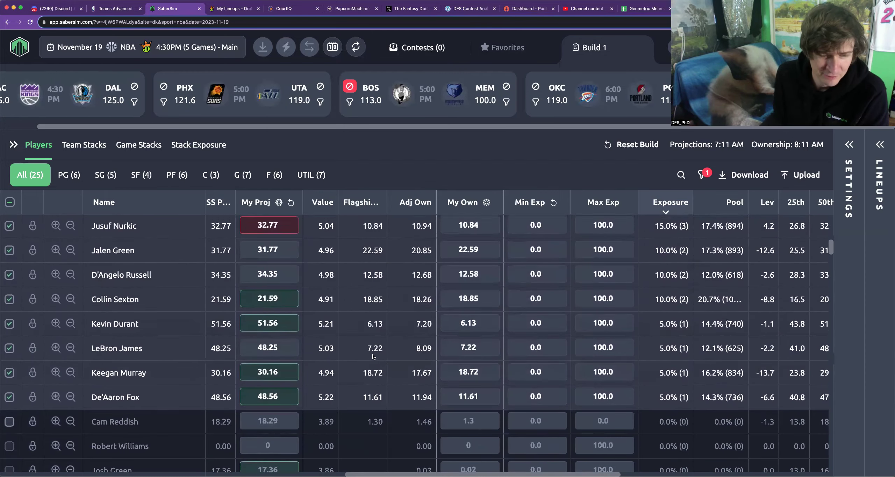
scroll(373, 355, "up", 3)
scroll(373, 355, "up", 10)
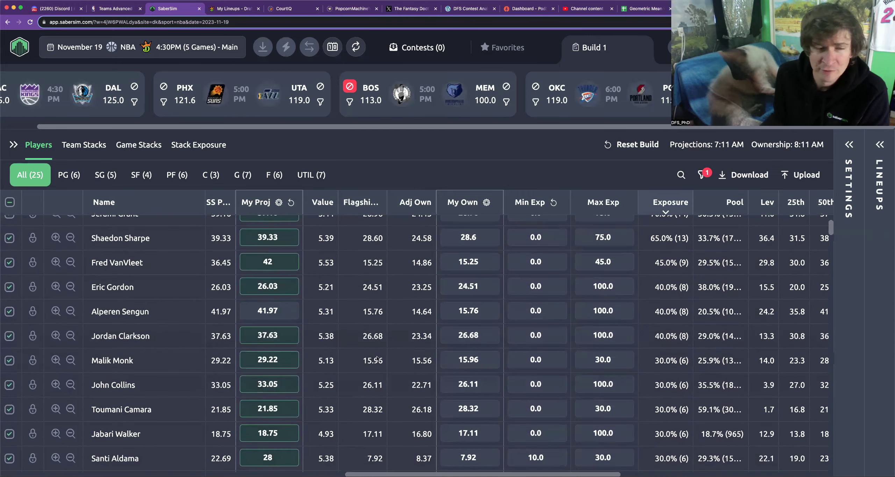
left_click(681, 175)
type("duop")
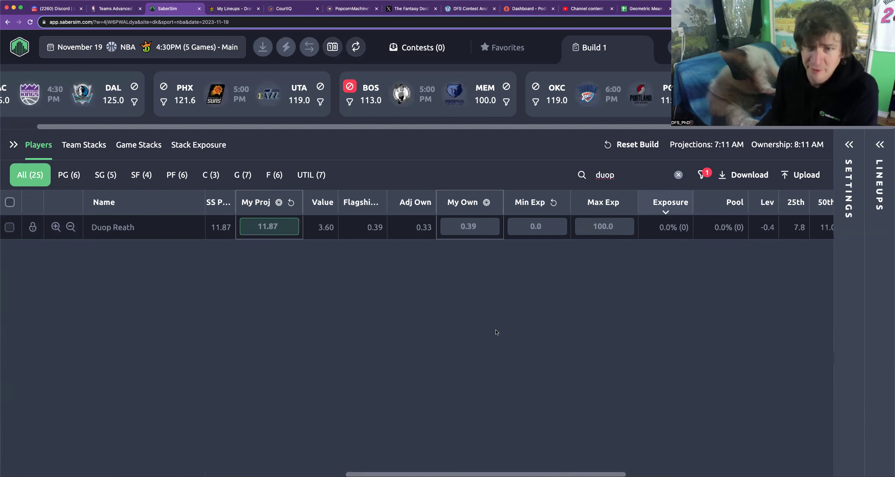
- Set Duop Reath's My Proj to 20, correcting an initial 18
scroll(520, 332, "left", 10)
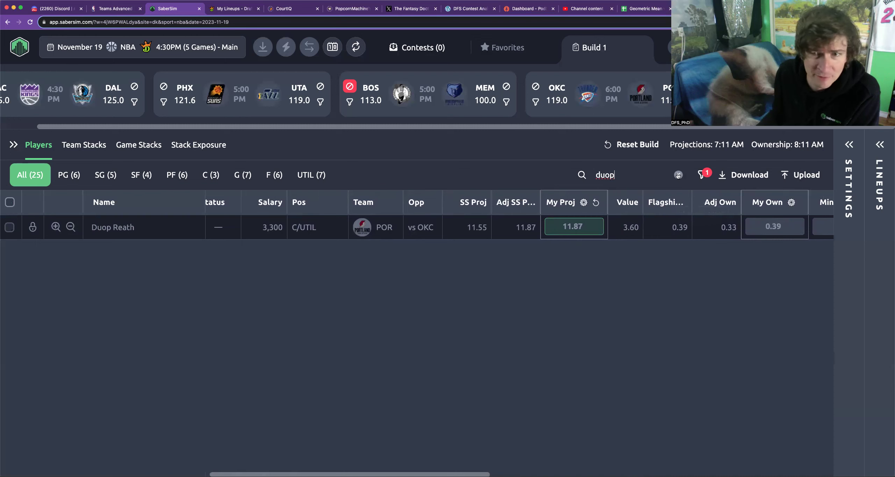
left_click(577, 228)
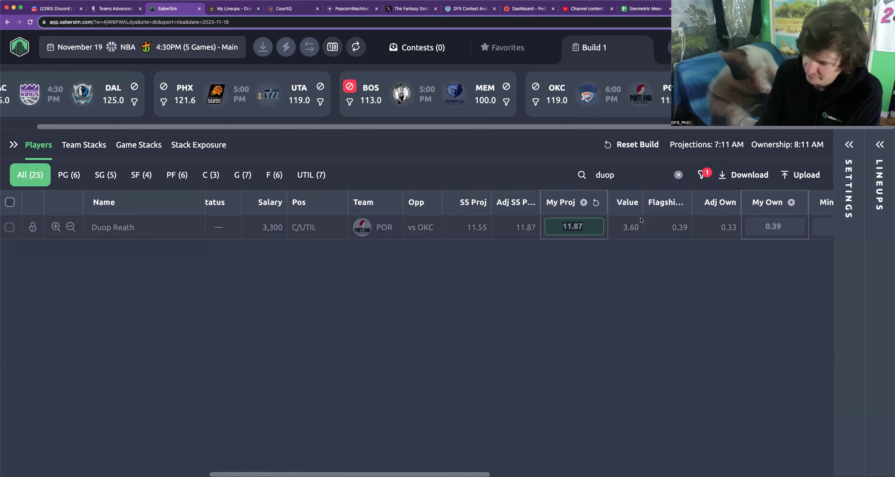
type("18")
key("Return")
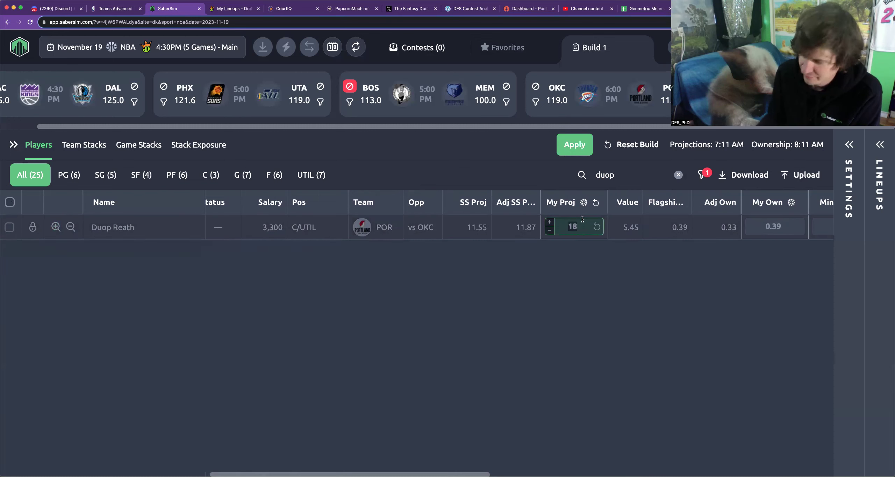
double_click(573, 226)
type("20")
key("Return")
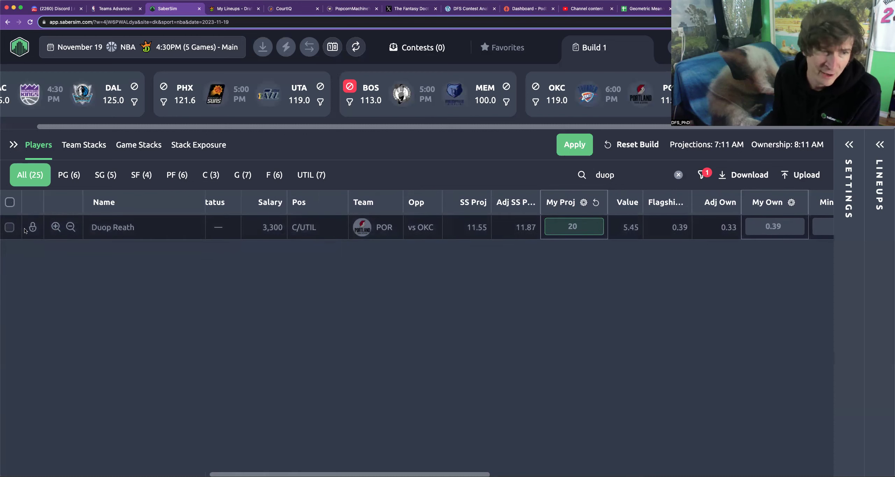
- Include Duop Reath in the pool with Max Exp 15, then type 'duop reath minutes' in a new tab
left_click(9, 228)
left_click(9, 227)
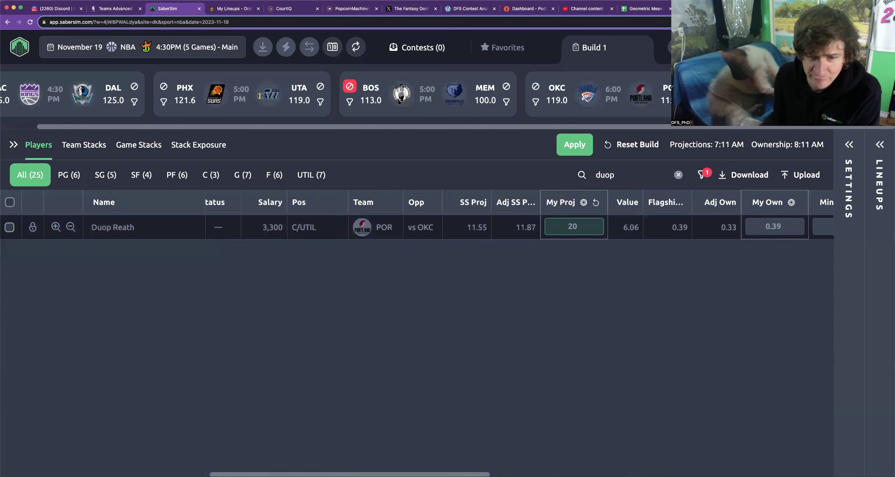
left_click(9, 228)
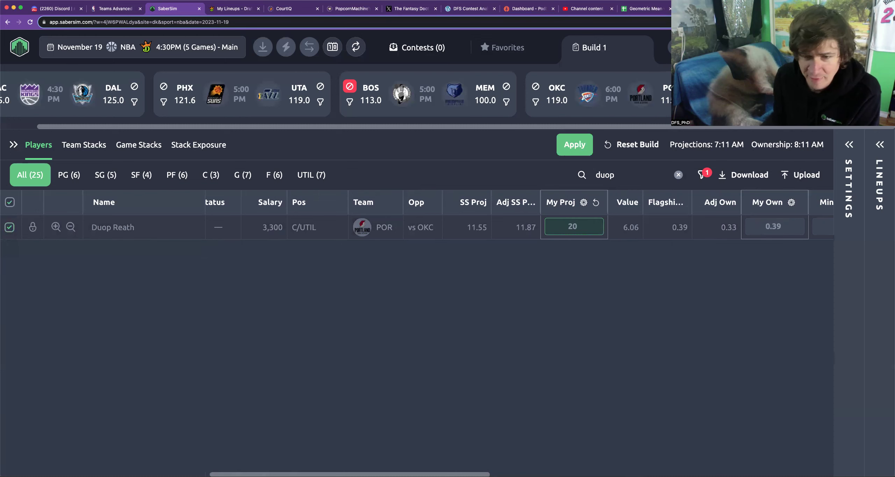
scroll(433, 229, "right", 10)
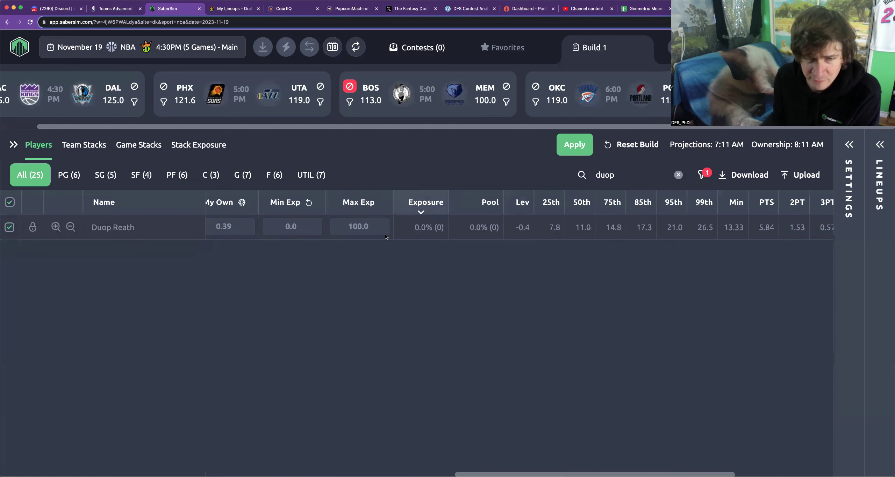
left_click(360, 226)
type("15")
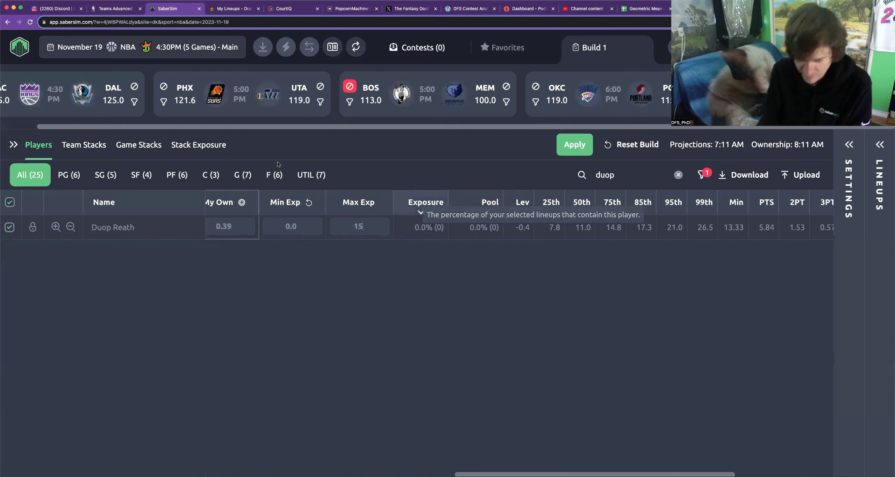
key("super+t")
type("duop re")
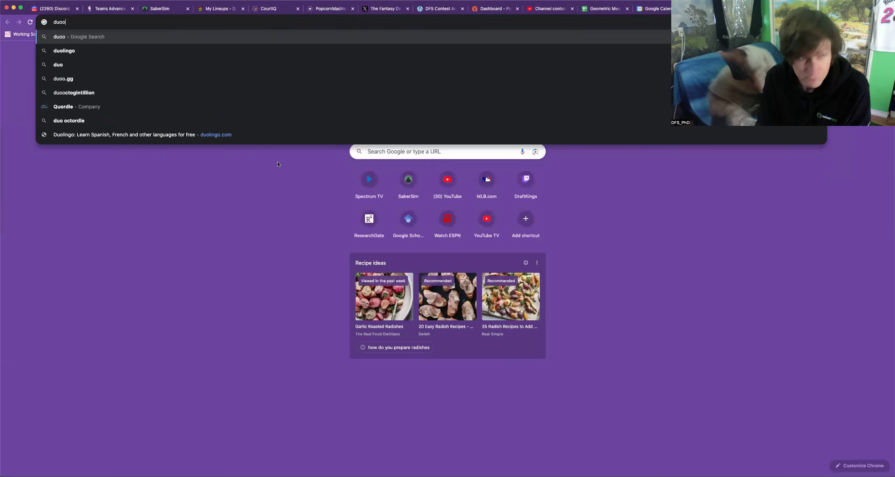
type("ath minutes")
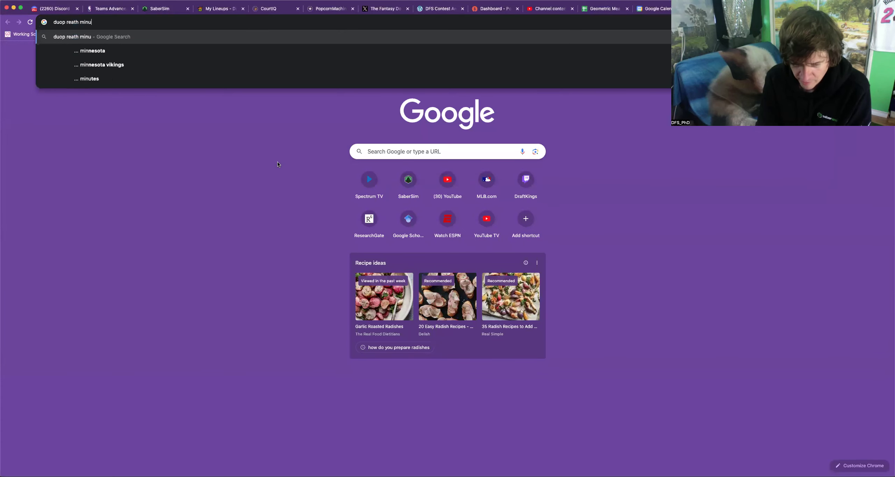
- Search 'duop reath minutes' and open his ESPN Portland Trail Blazers Center page
key("Return")
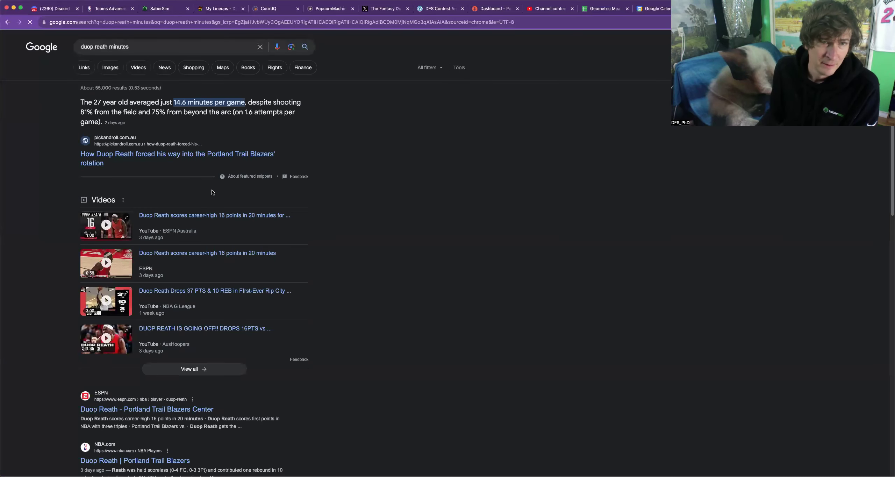
scroll(212, 191, "down", 4)
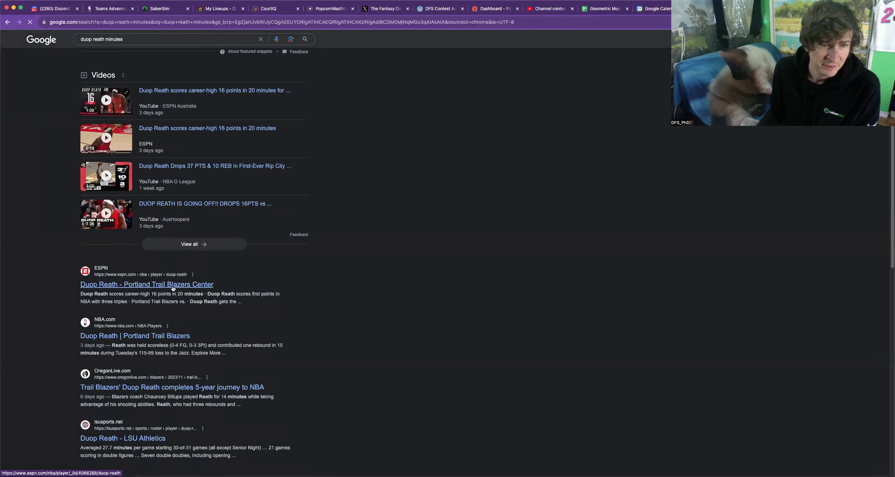
left_click(172, 284)
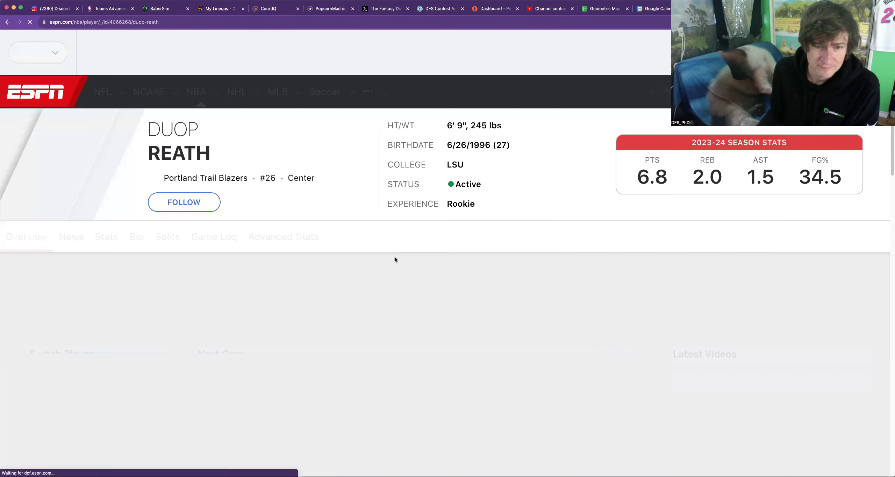
- Review Duop Reath's recent ESPN games, noting his 20 minutes on 11/15, then return to SaberSim
scroll(399, 262, "down", 5)
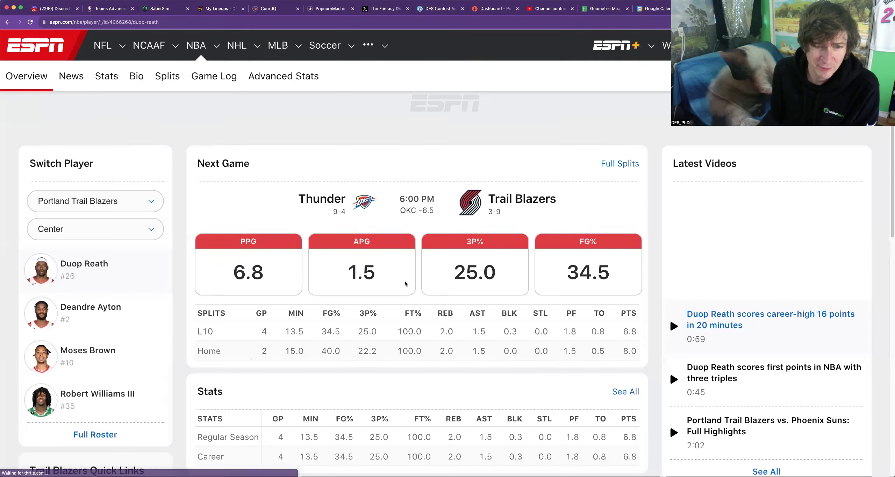
scroll(404, 283, "down", 5)
scroll(404, 283, "down", 3)
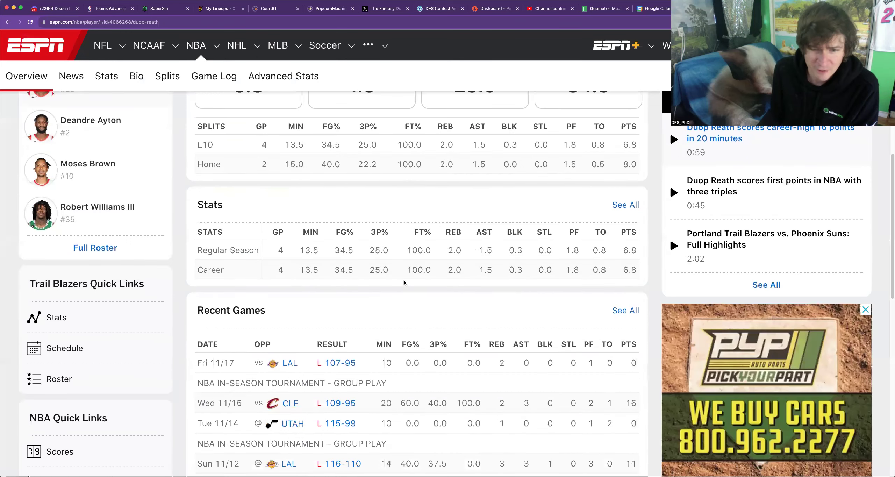
scroll(405, 282, "down", 1)
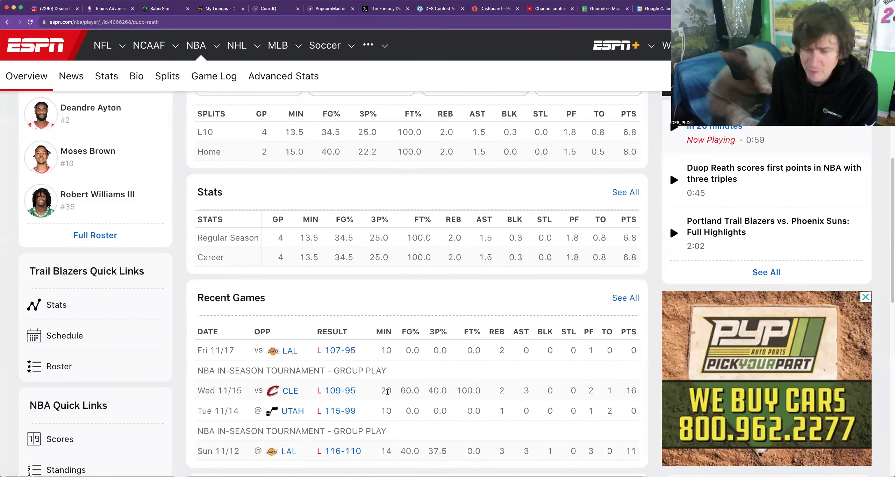
double_click(387, 391)
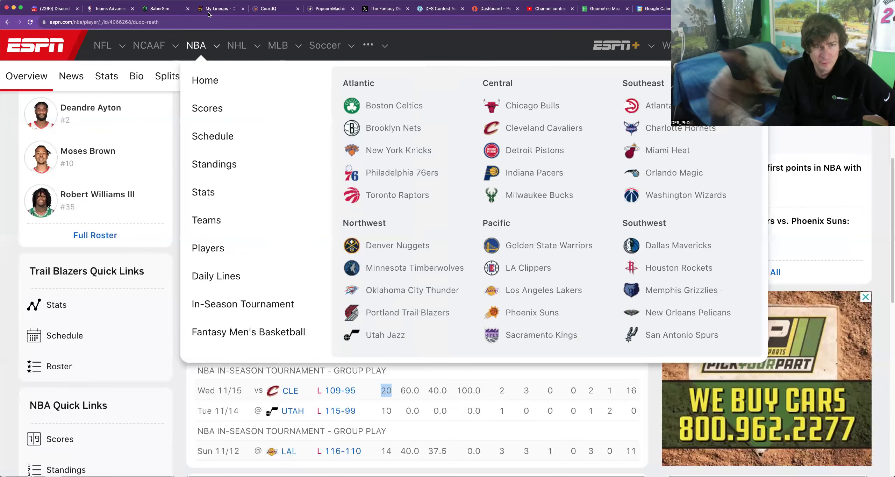
left_click(164, 8)
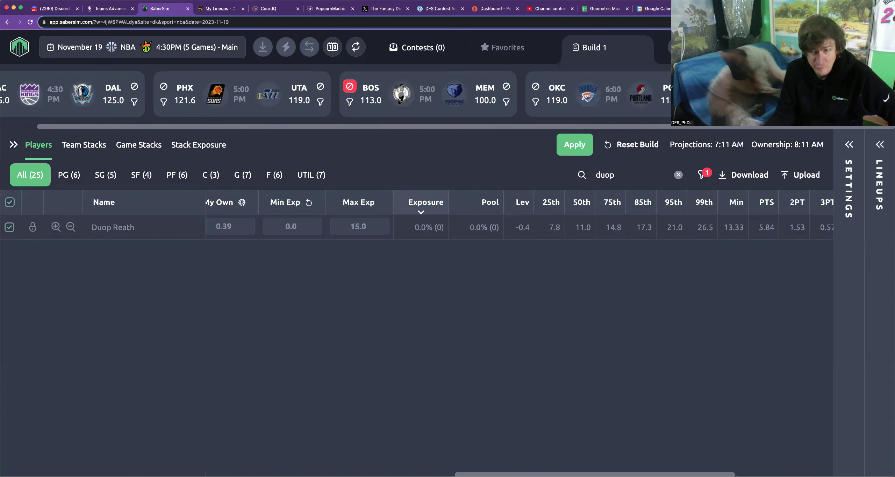
- Set Duop Reath's My Proj to 21 and apply the change
scroll(353, 231, "left", 8)
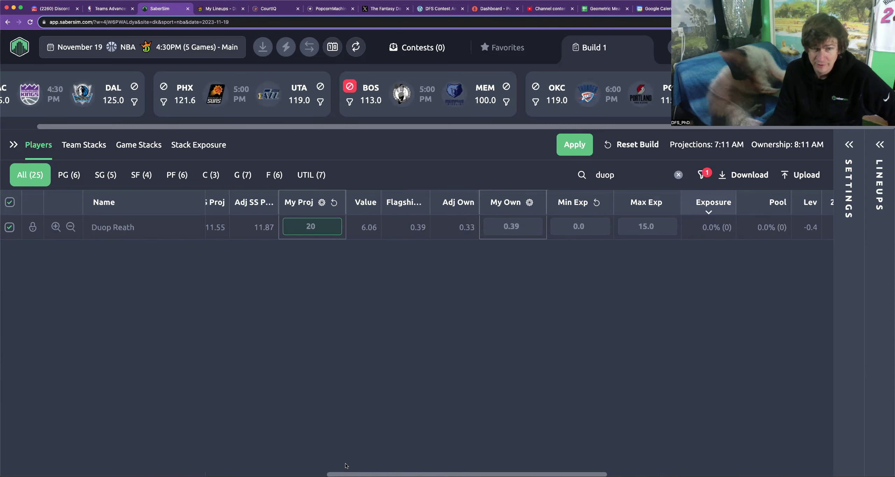
type("21")
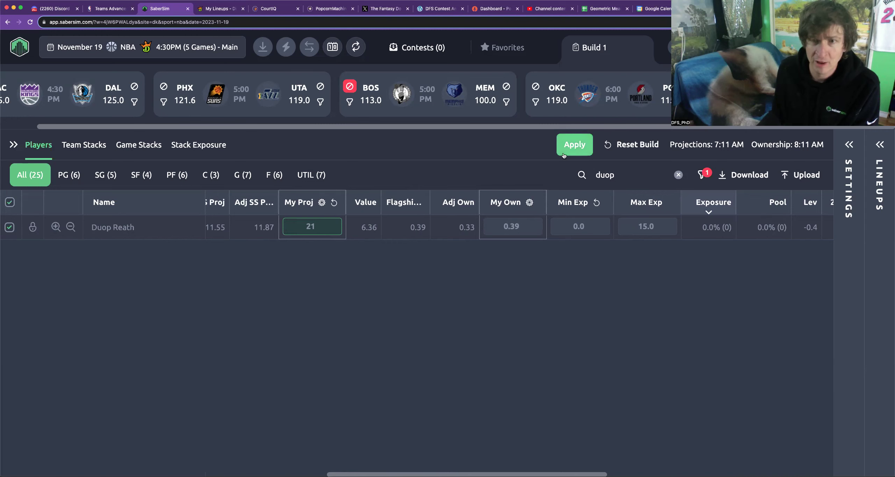
left_click(575, 144)
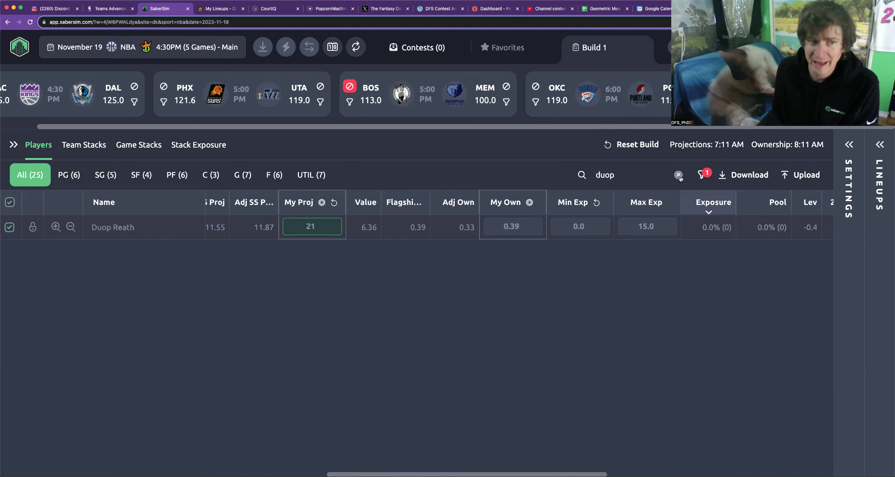
- Clear the player search and expand the Lineup Rules section in the build settings
left_click(678, 176)
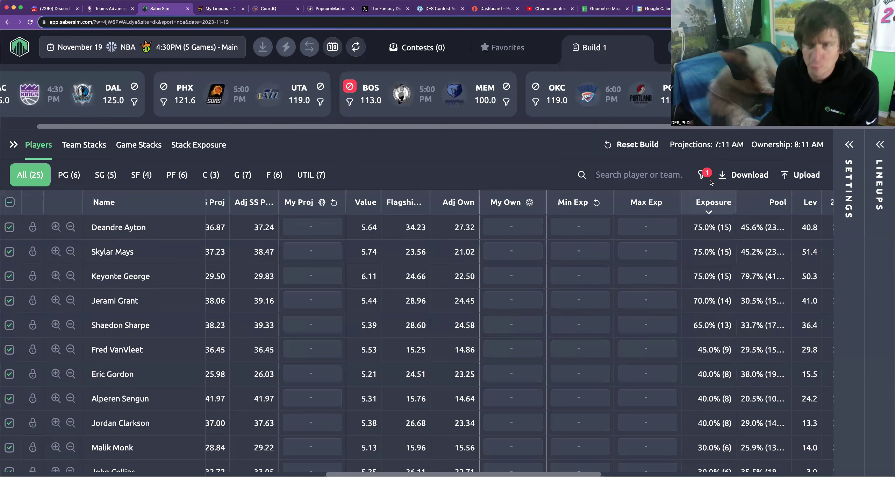
left_click(853, 182)
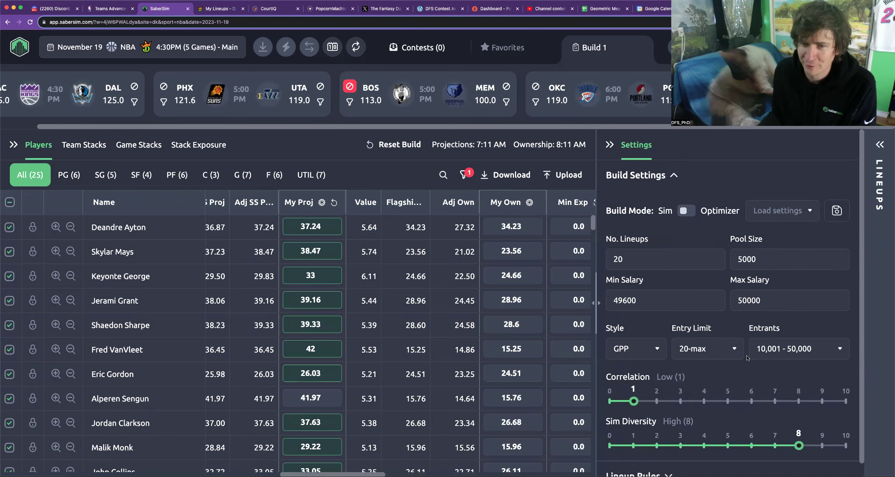
scroll(716, 402, "down", 2)
left_click(649, 462)
scroll(681, 406, "down", 15)
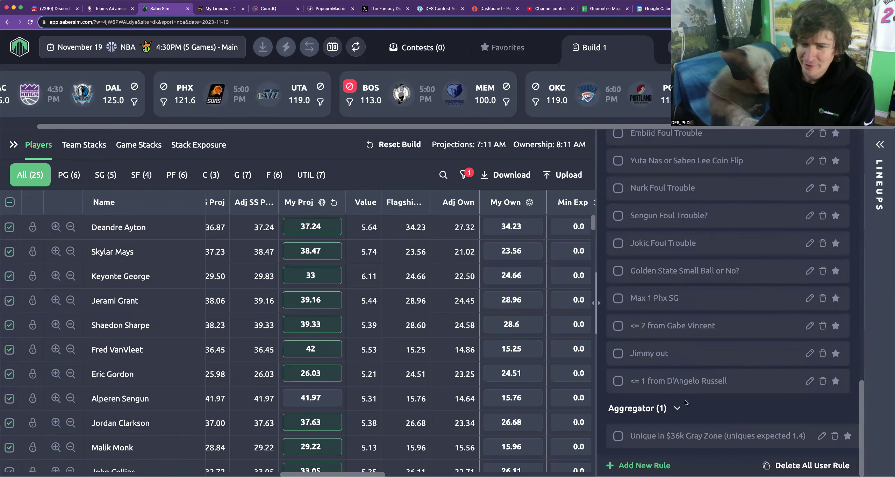
- Create and save an 'Ayton / Reath' group rule allowing at most 1 of Deandre Ayton and Duop Reath
left_click(650, 466)
type("Ayton")
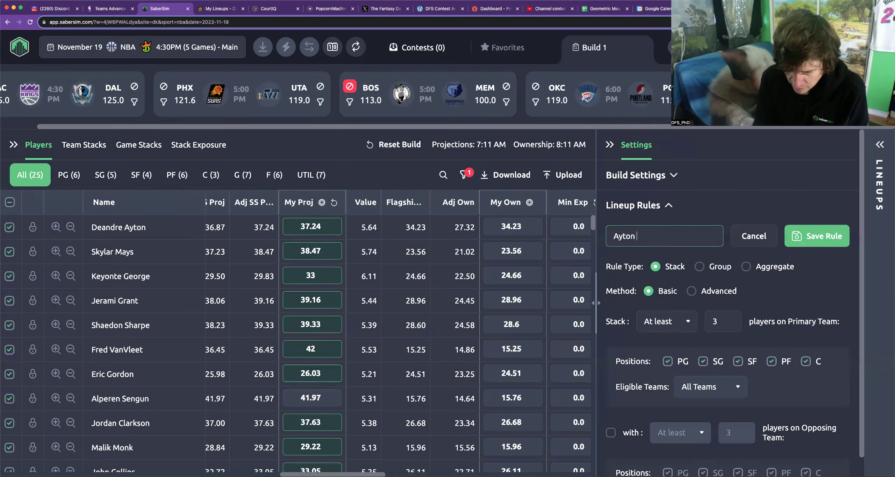
type(" / Reath")
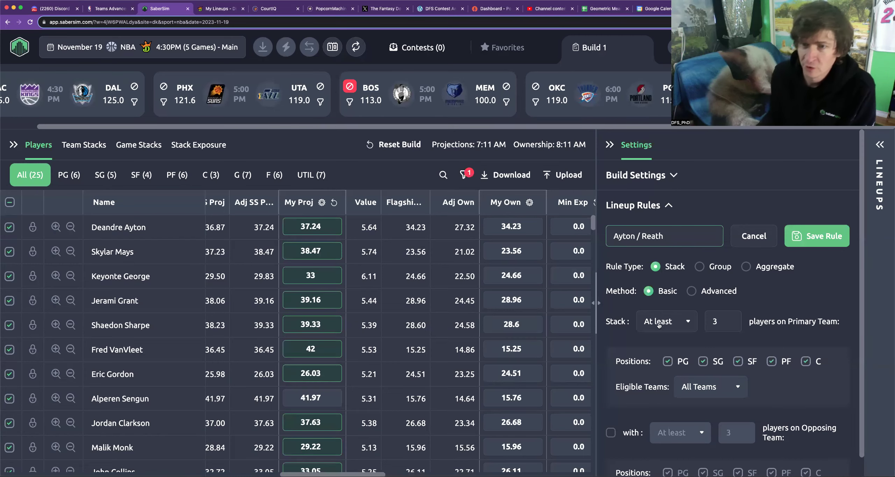
left_click(700, 271)
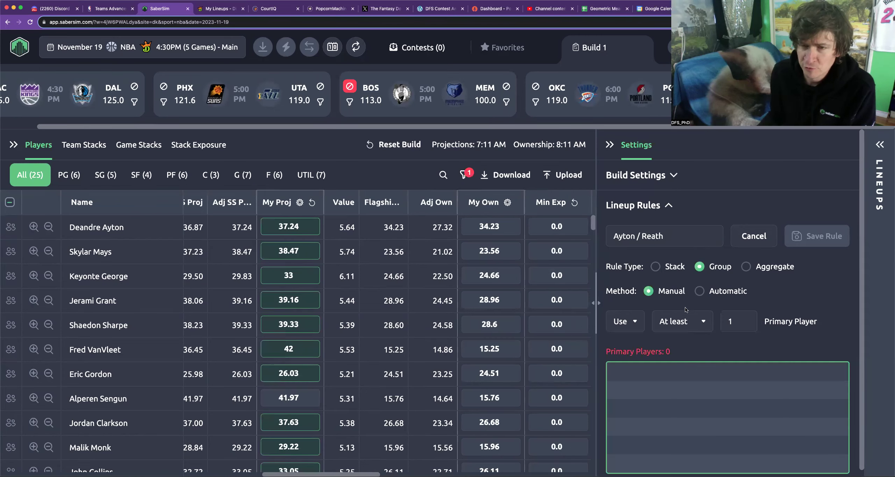
left_click(681, 321)
left_click(691, 394)
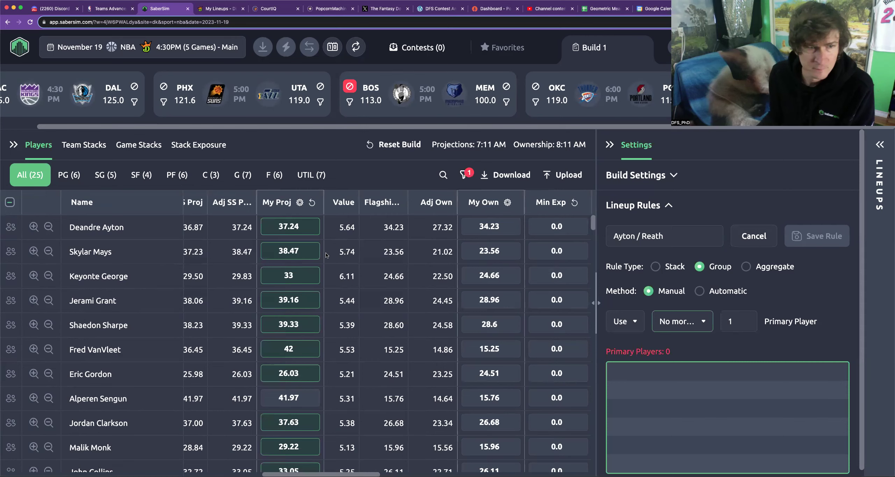
left_click(10, 227)
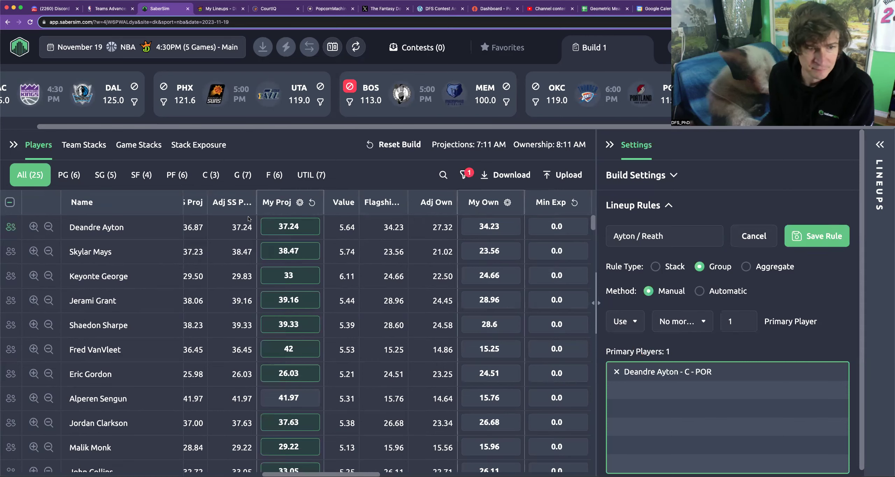
left_click(340, 205)
left_click(11, 226)
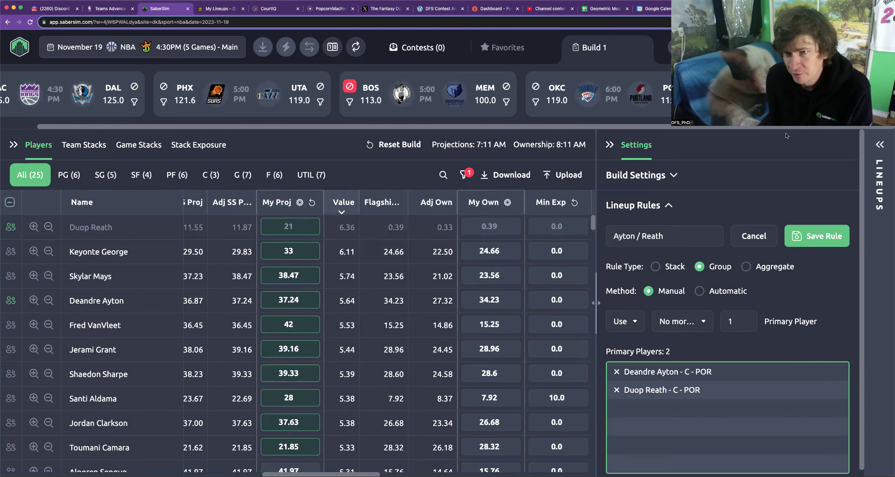
left_click(812, 234)
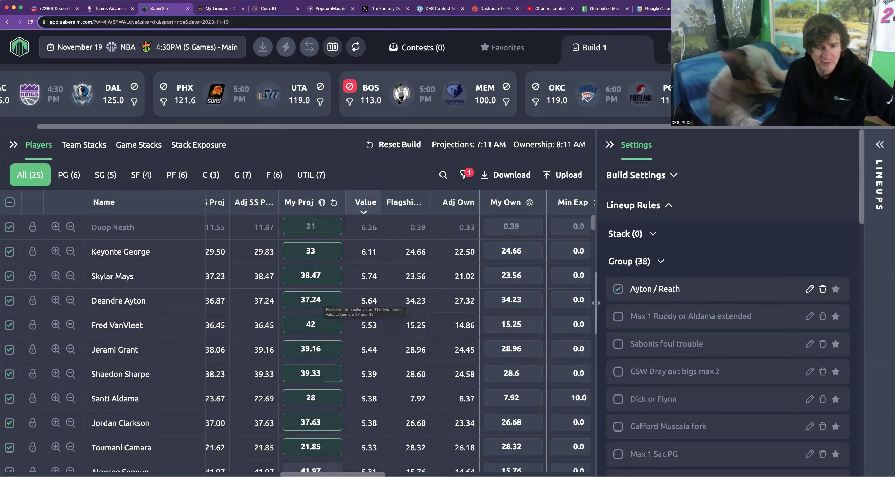
- Select Deandre Ayton's 37.24 My Proj cell to overwrite it
scroll(297, 332, "right", 10)
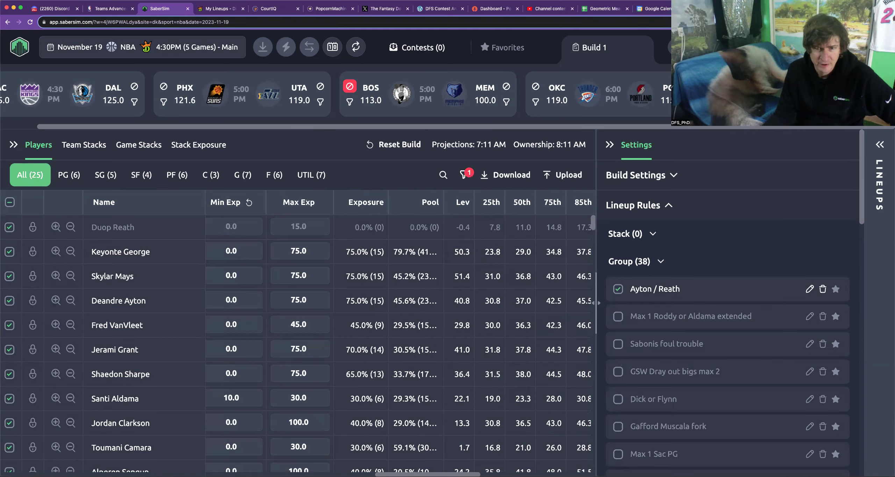
scroll(364, 441, "left", 10)
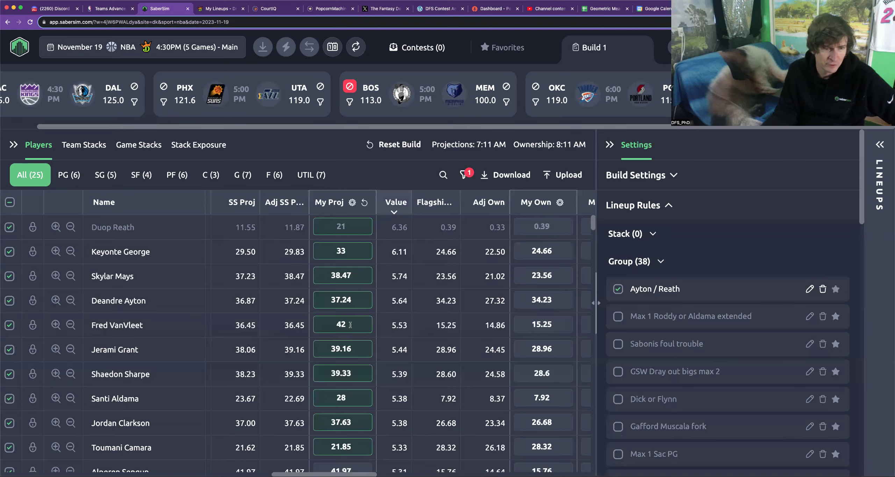
left_click(350, 300)
- Set Deandre Ayton's projection to 43, apply it, and review the player exposure columns
type("43")
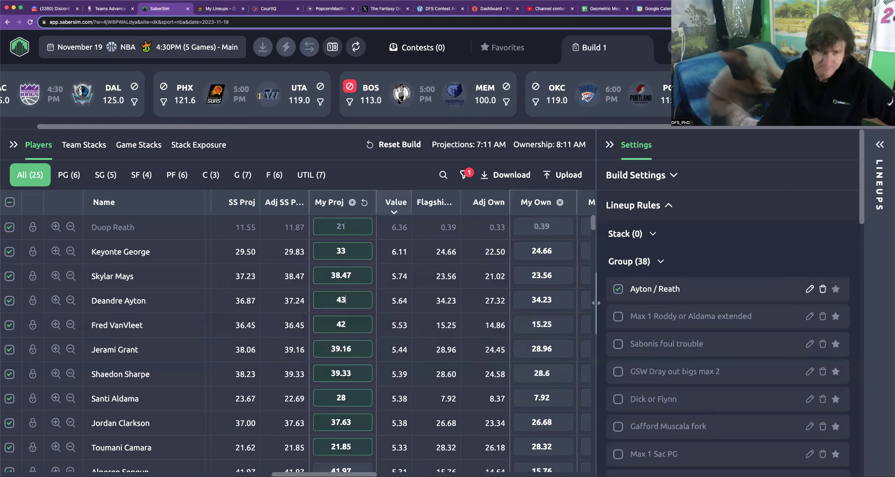
left_click(411, 305)
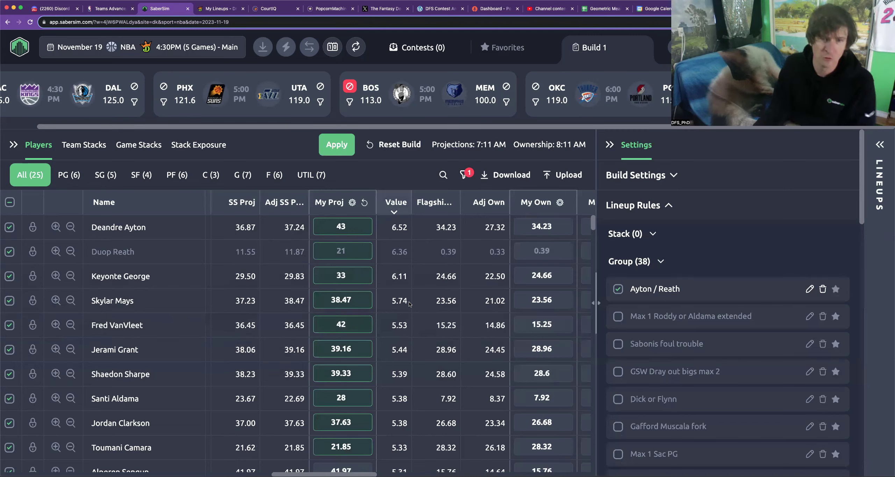
left_click(332, 143)
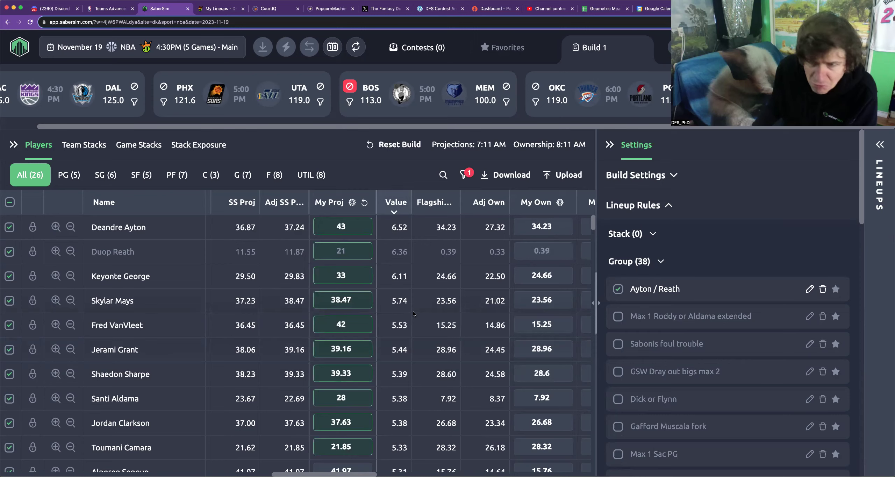
scroll(412, 311, "down", 3)
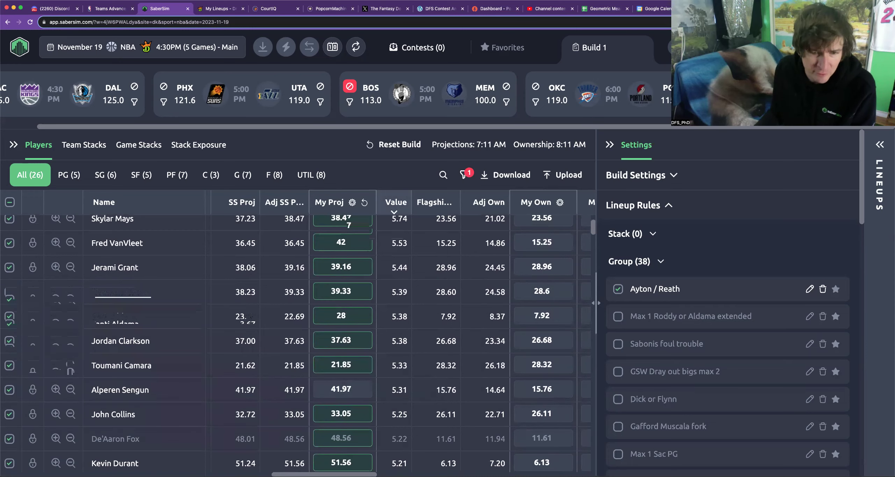
scroll(400, 332, "right", 10)
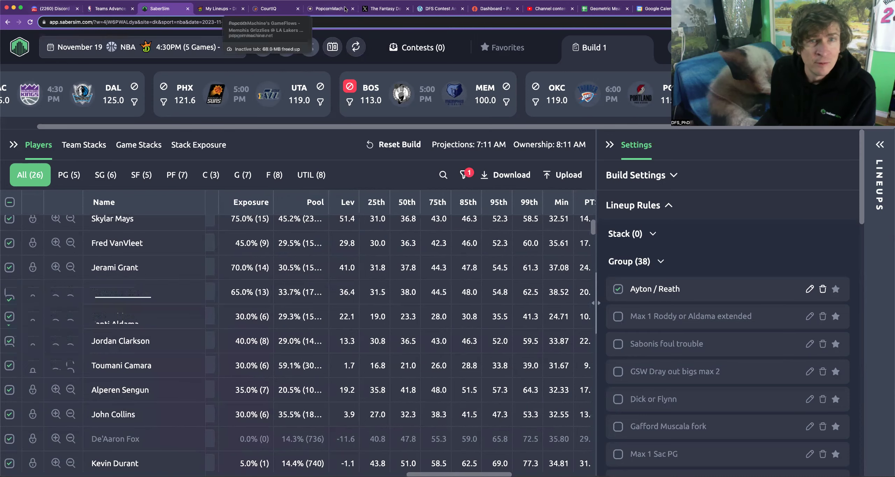
- Search ESPN for 'sengun game log', review Alperen Sengun's 2023-24 game log, then return to SaberSim
left_click(699, 8)
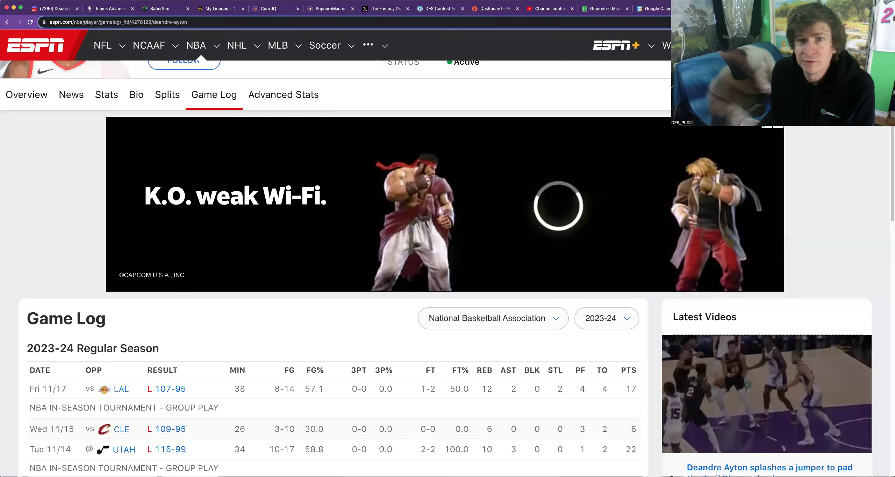
left_click(481, 22)
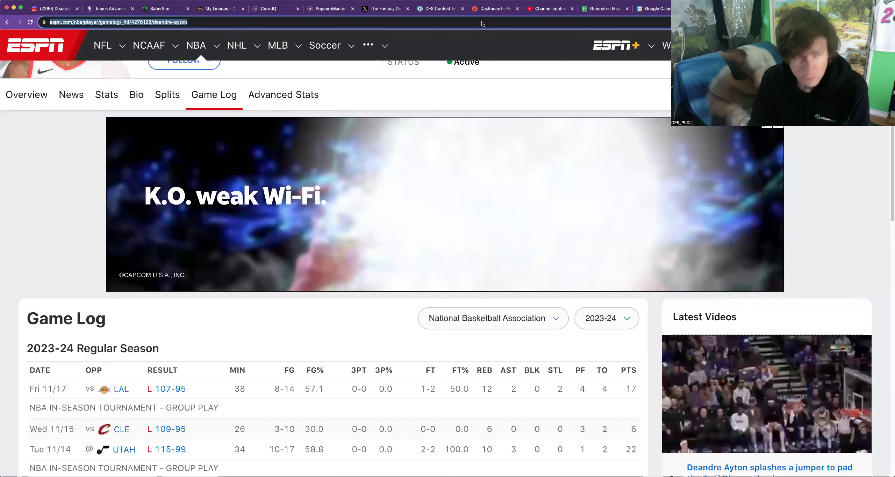
type("sengun")
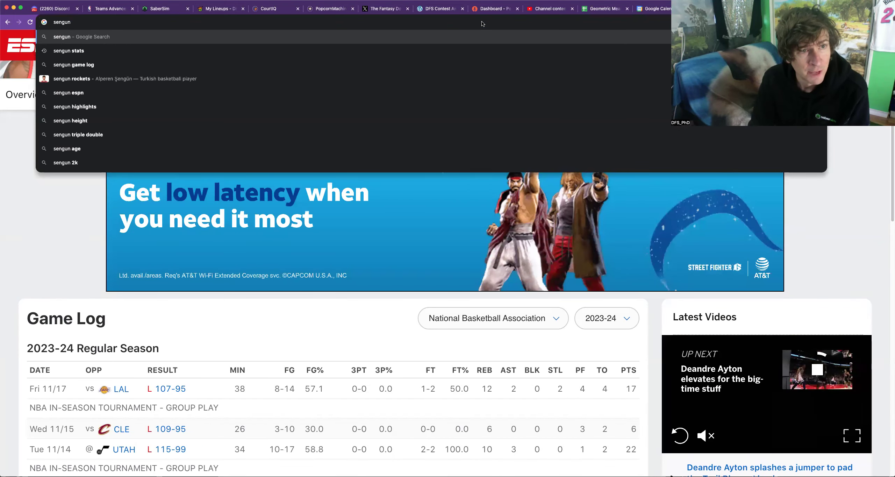
type(" game log")
key("Return")
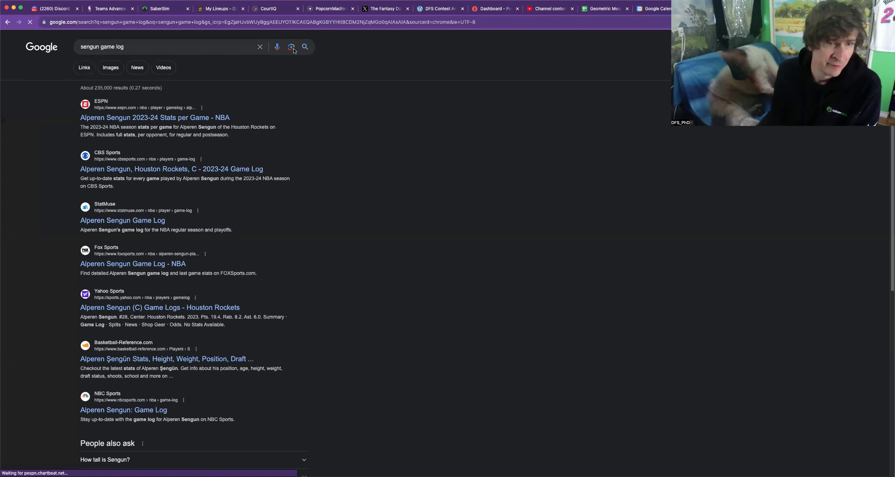
left_click(126, 119)
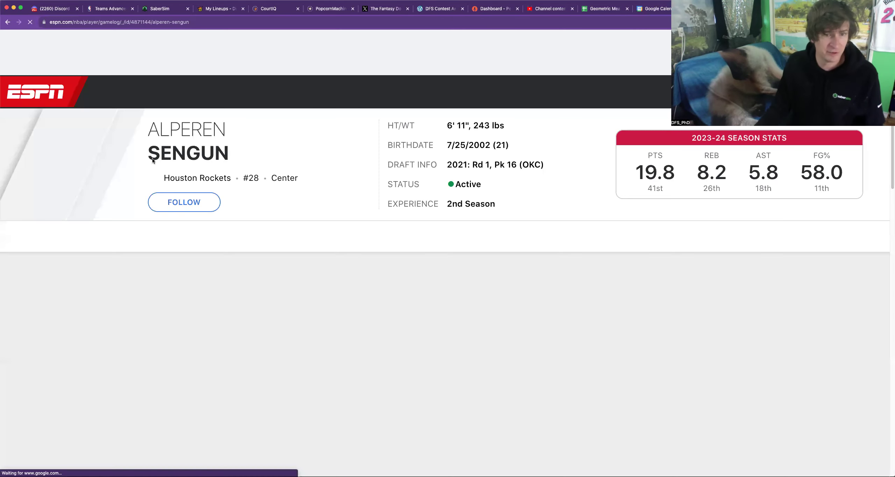
scroll(351, 315, "down", 3)
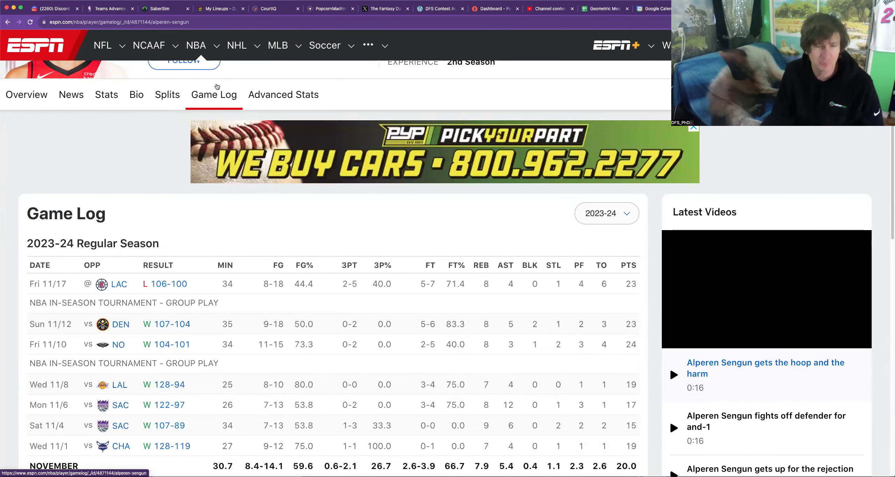
left_click(158, 9)
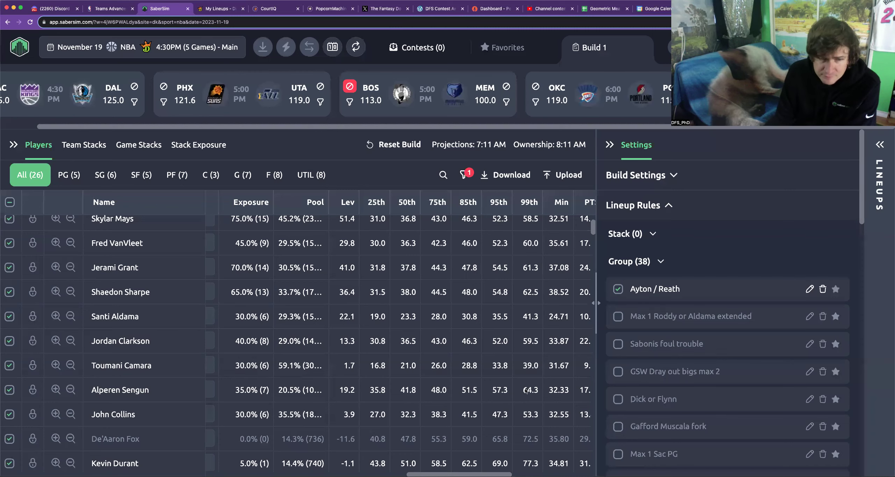
- Override Alperen Sengun's projection to 45, apply it, and sort players by My Proj descending
scroll(379, 393, "left", 10)
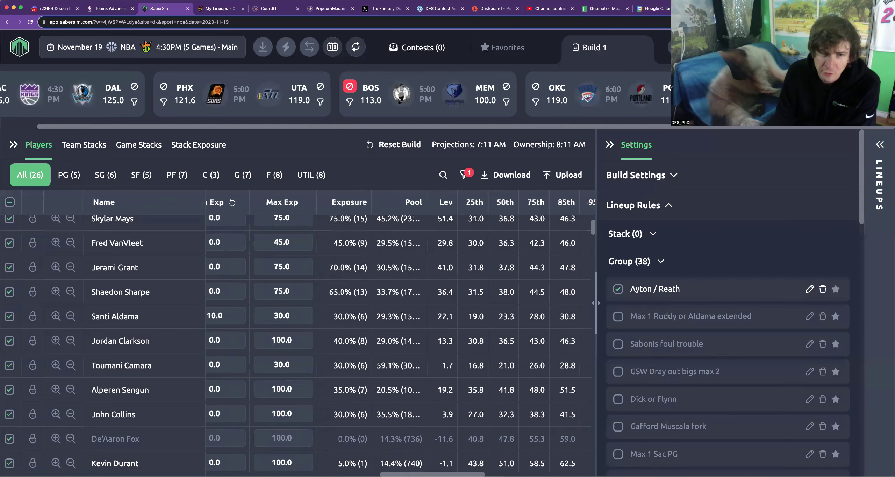
left_click(379, 394)
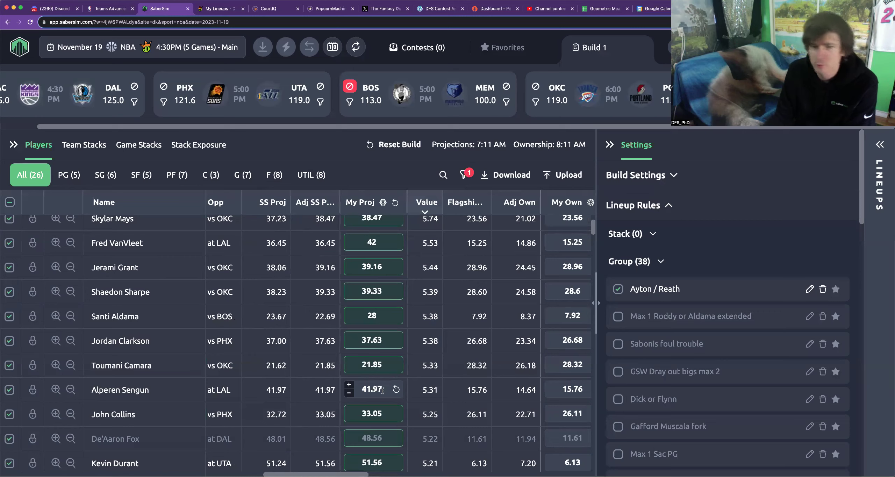
type("45")
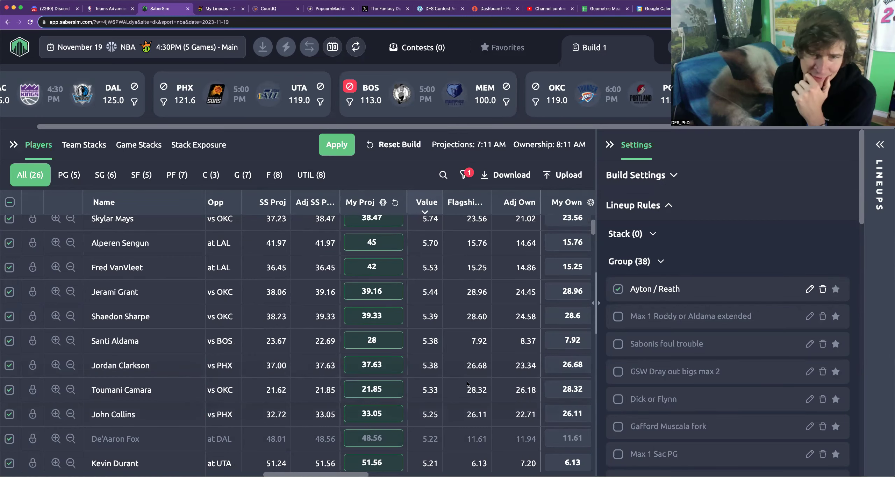
scroll(465, 380, "up", 3)
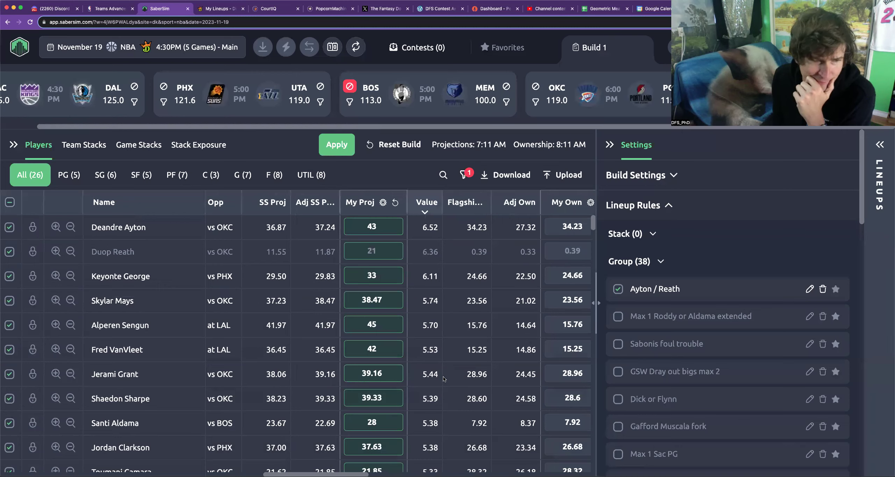
left_click(343, 144)
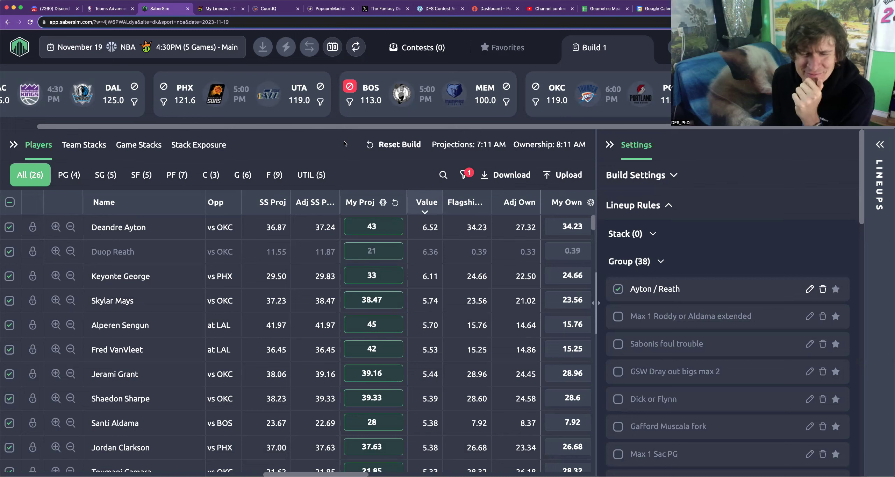
left_click(364, 203)
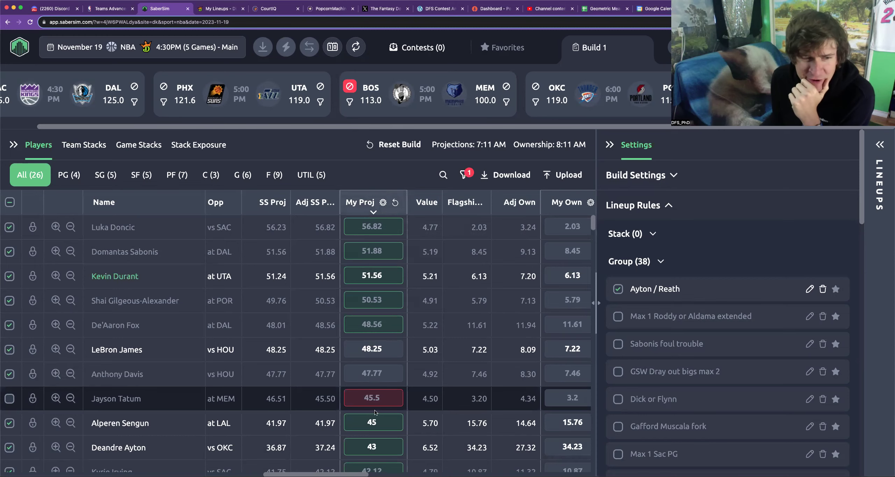
- Sort the player pool by Lev, then by Exposure, highest first
scroll(451, 353, "down", 2)
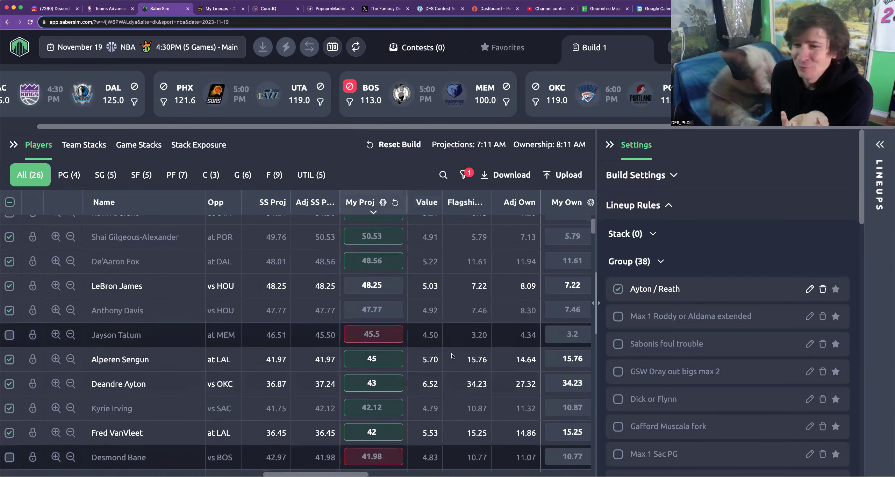
scroll(451, 353, "up", 3)
scroll(494, 202, "right", 10)
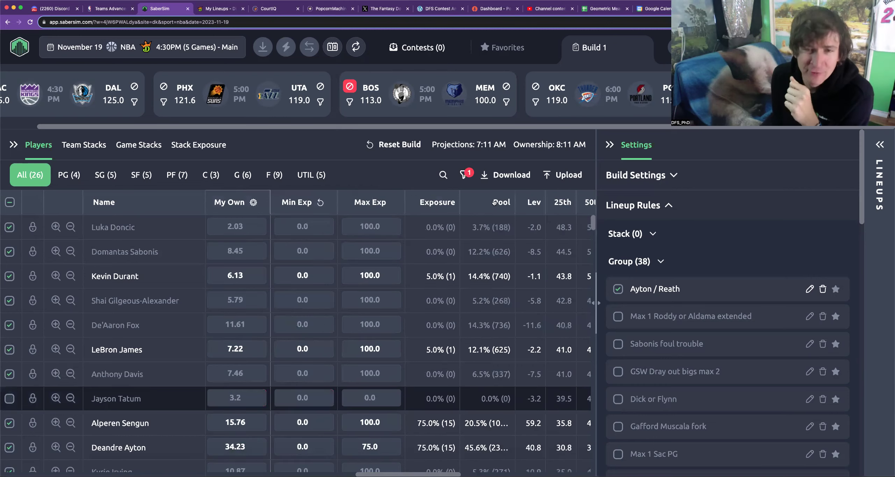
left_click(525, 200)
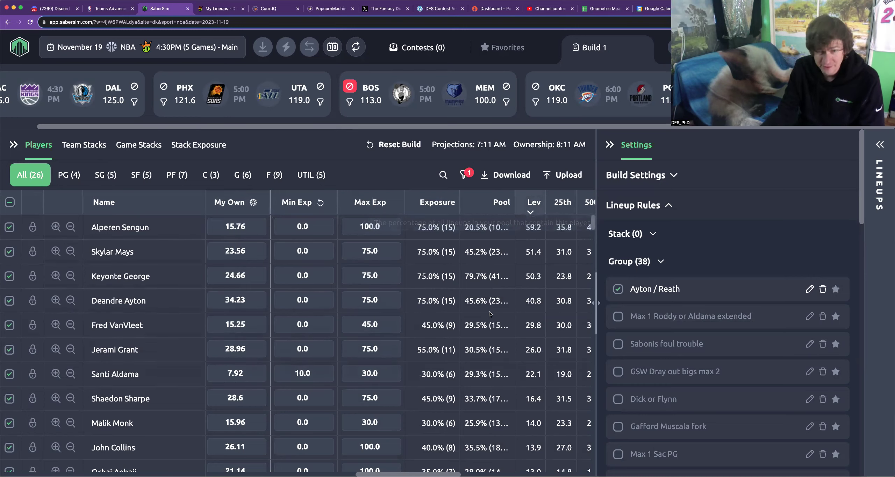
left_click(435, 203)
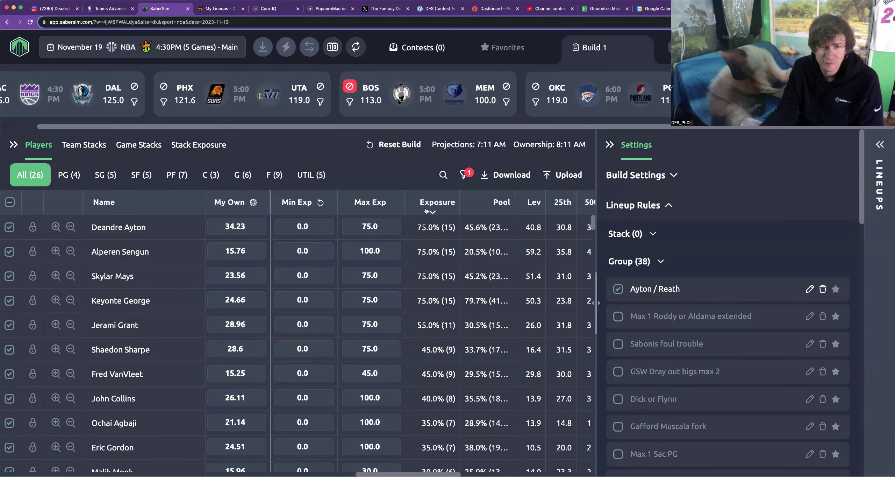
- Cap Alperen Sengun's Max Exp at 45 and apply it to the build
left_click(372, 251)
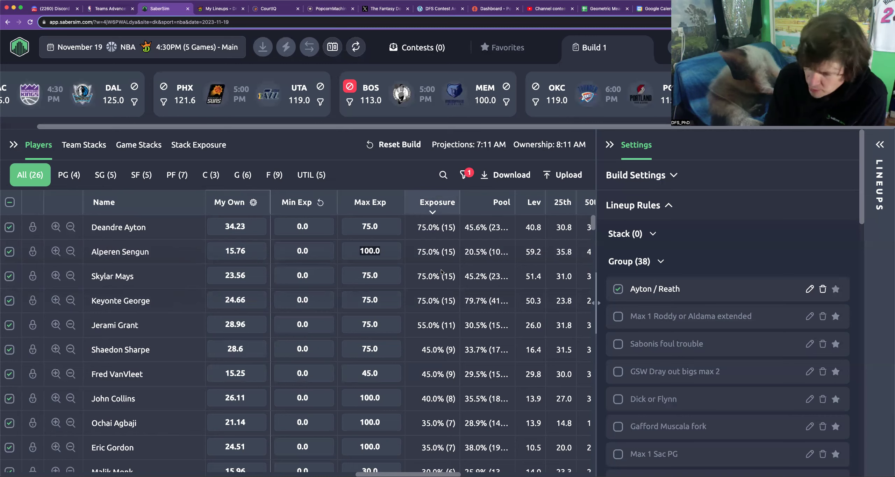
type("45")
left_click(381, 177)
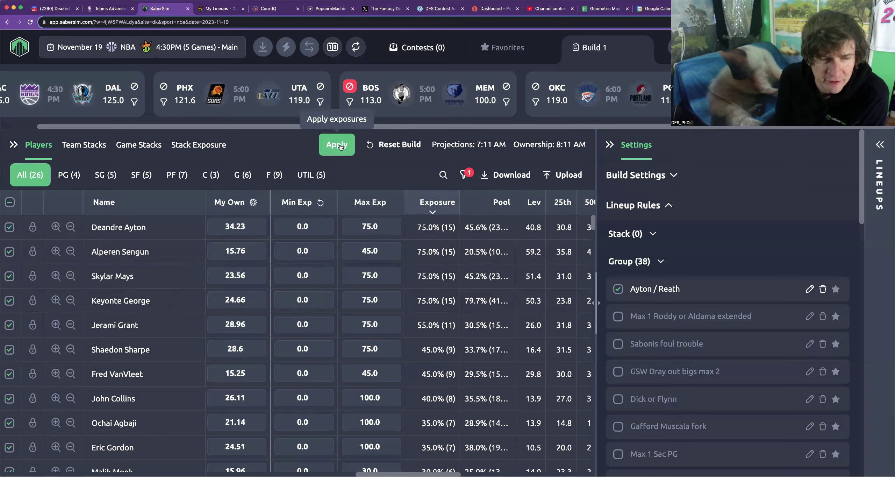
left_click(339, 145)
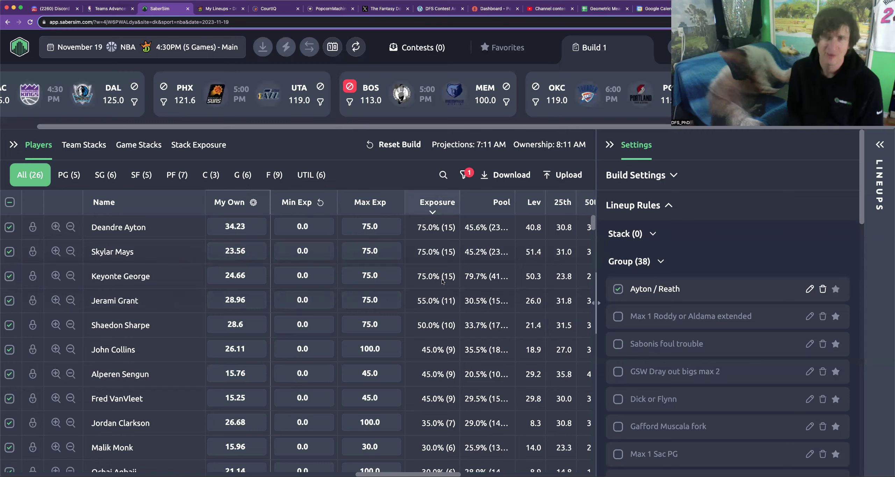
- Search the player pool for 'prit' to find Payton Pritchard
left_click(442, 175)
type("prti")
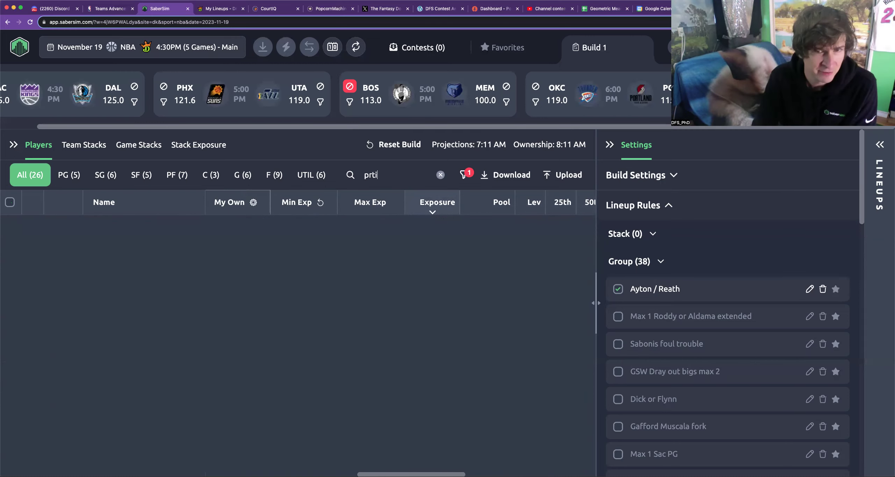
key("BackSpace")
key("BackSpace")
type("it")
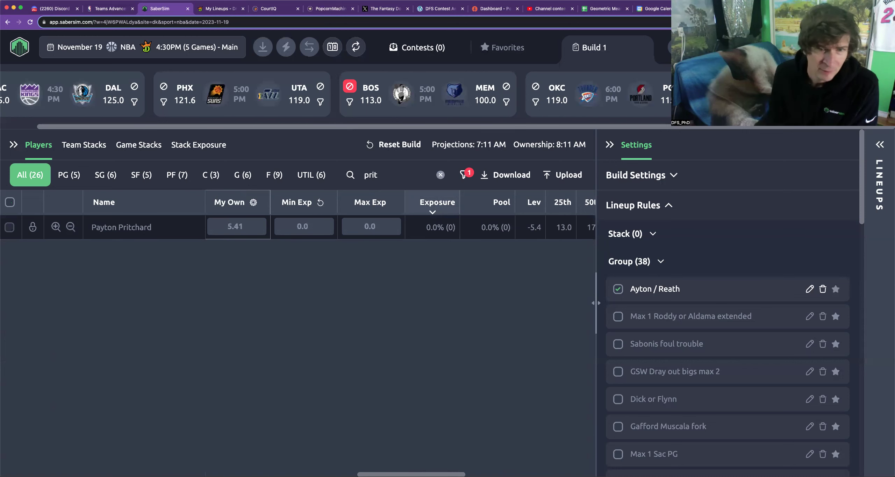
- Set Payton Pritchard's My Proj to 24
scroll(297, 228, "left", 10)
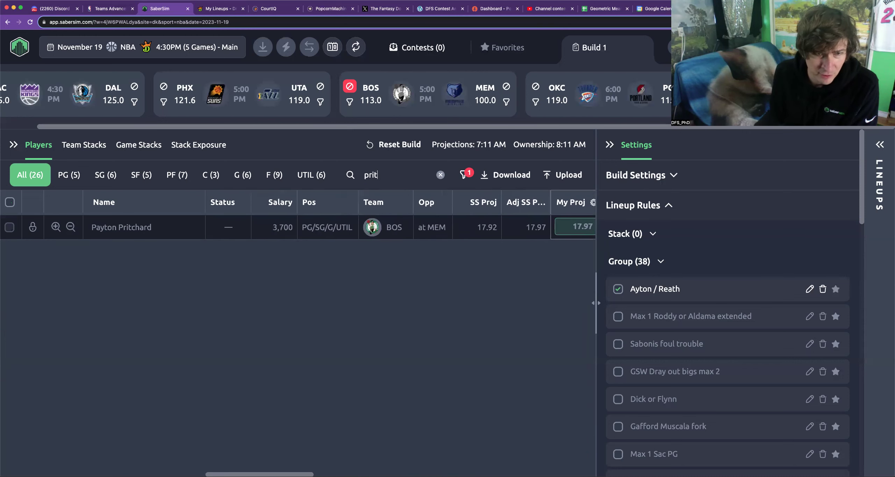
scroll(401, 214, "right", 6)
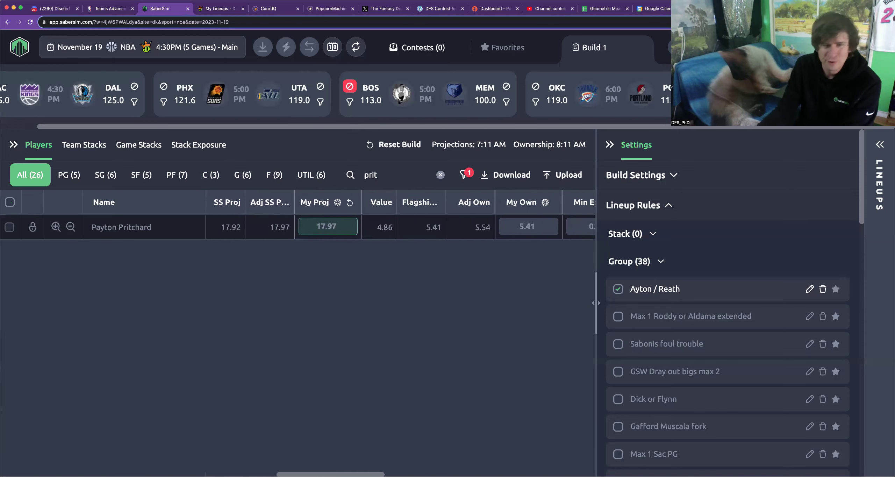
scroll(373, 447, "right", 4)
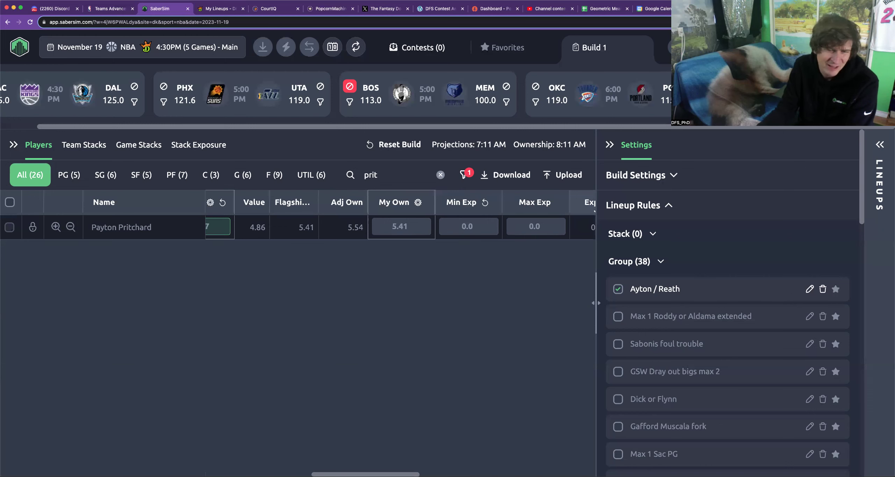
left_click_drag(355, 470, 316, 470)
left_click(351, 225)
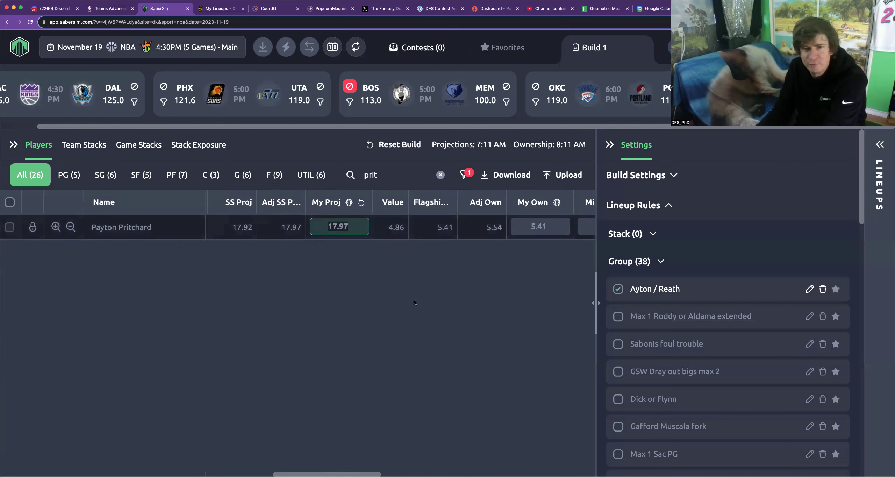
type("24")
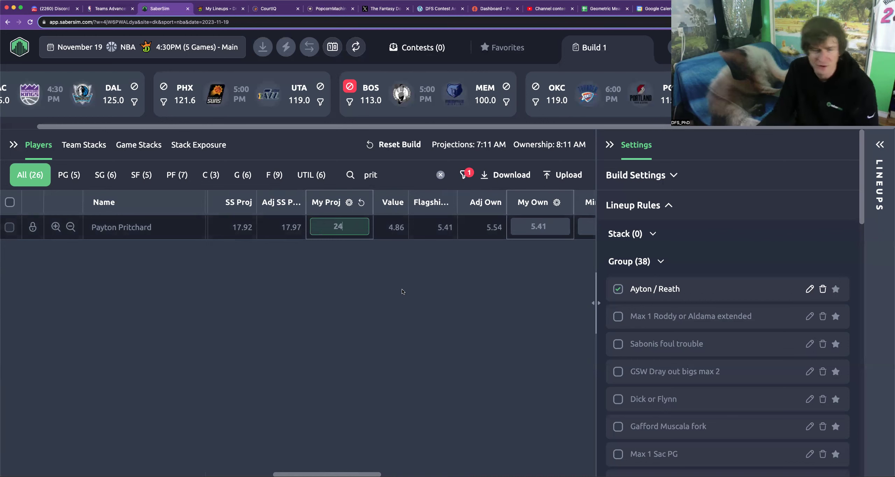
key("Return")
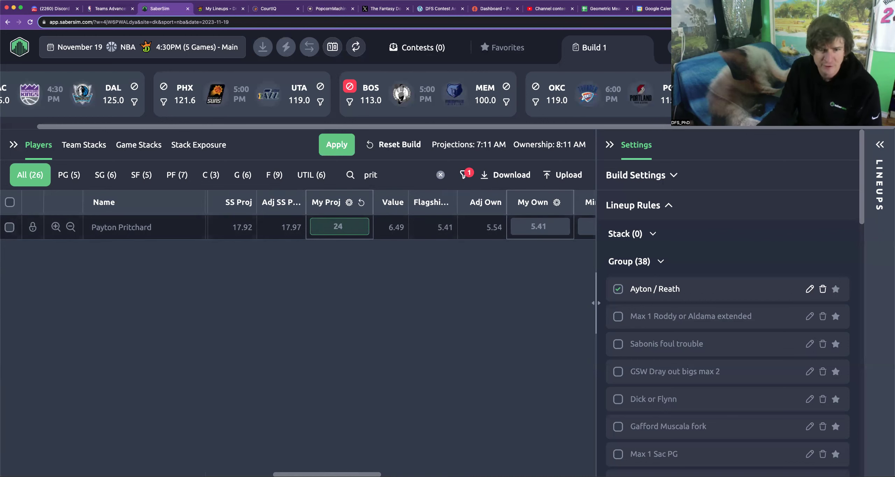
- Cap Pritchard's Max Exp at 15 and apply the changes to the build
scroll(297, 227, "right", 5)
left_click(334, 226)
type("1")
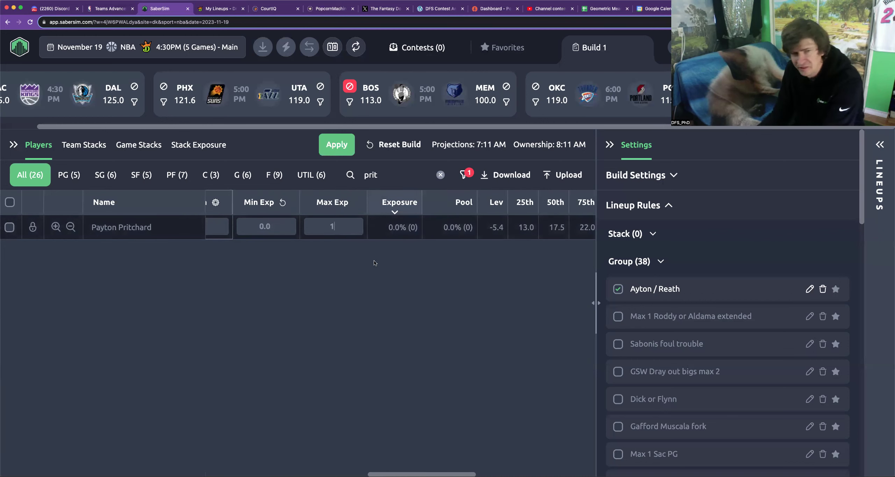
type("5")
left_click(350, 92)
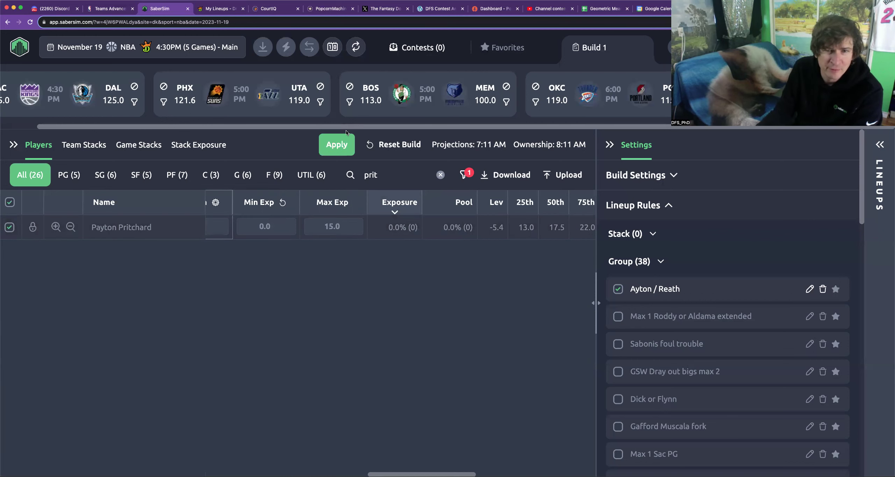
left_click(343, 143)
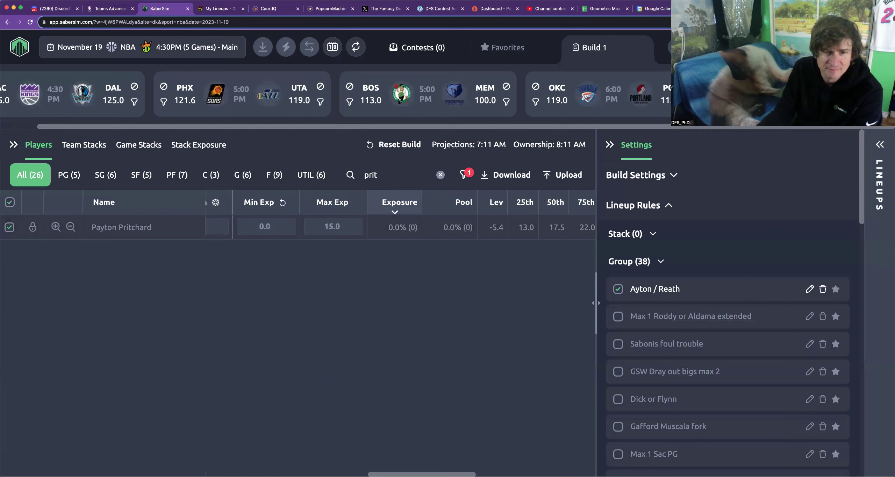
scroll(310, 466, "left", 10)
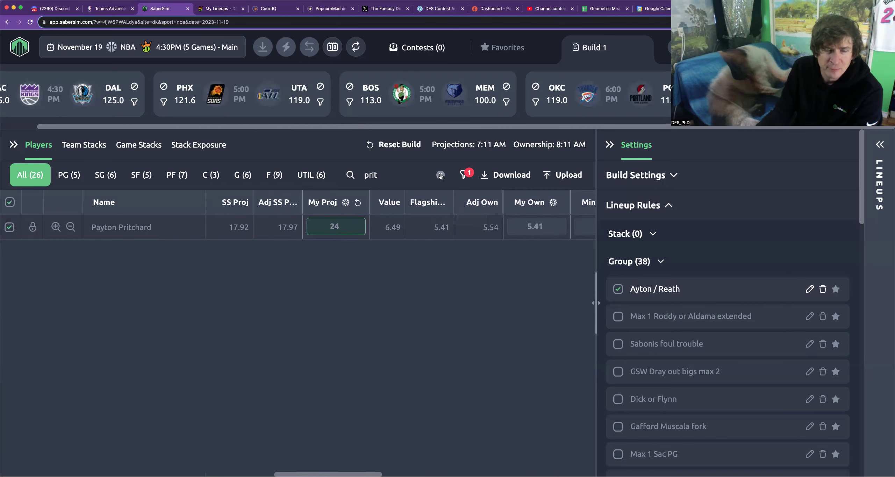
- Clear the search, rank the full pool by My Proj then Value descending, and search 'smartill'
left_click(440, 175)
scroll(425, 298, "down", 4)
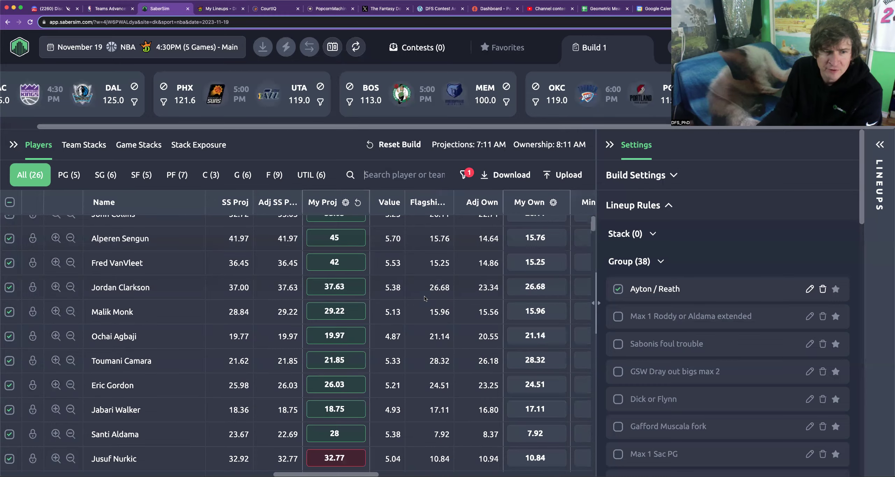
scroll(425, 299, "down", 5)
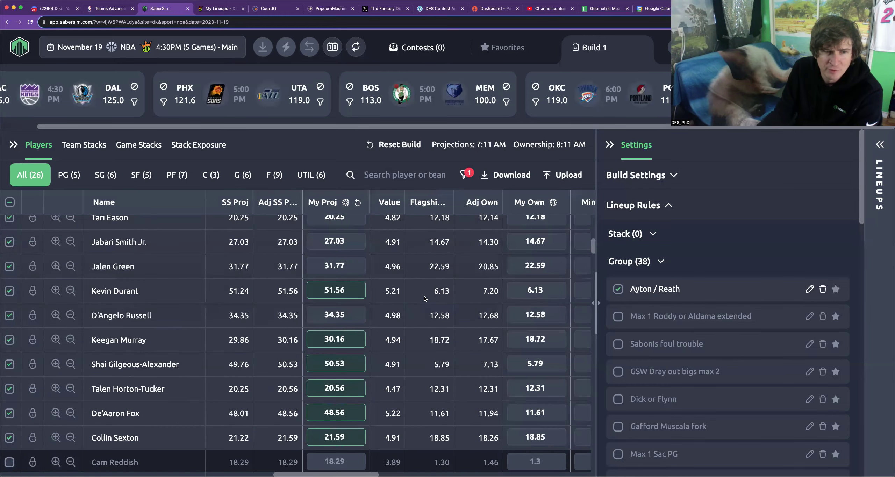
scroll(424, 298, "up", 10)
scroll(425, 298, "up", 2)
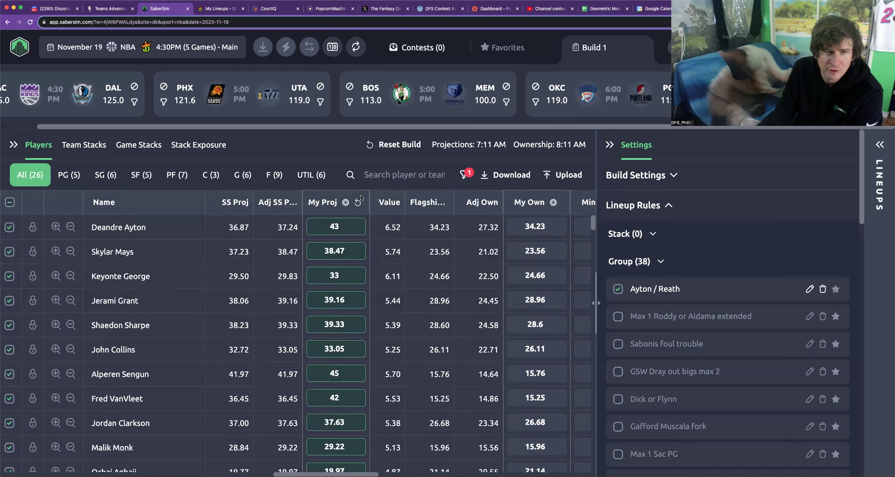
left_click(322, 202)
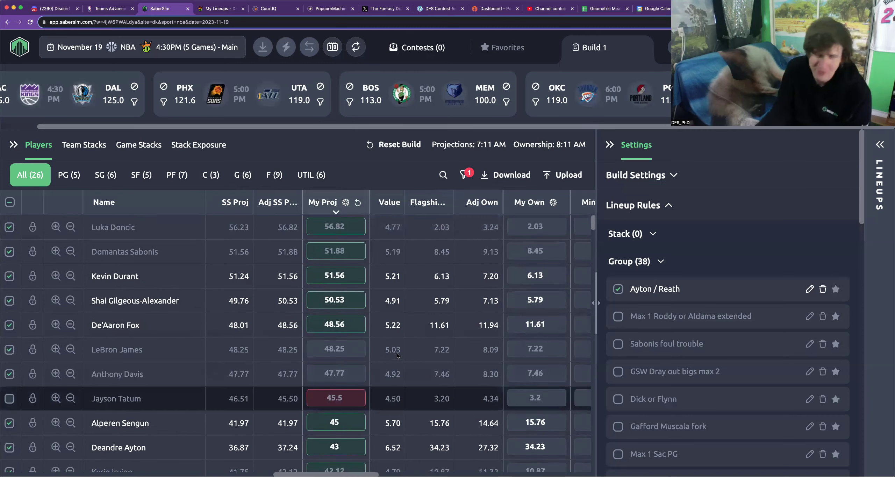
left_click(384, 203)
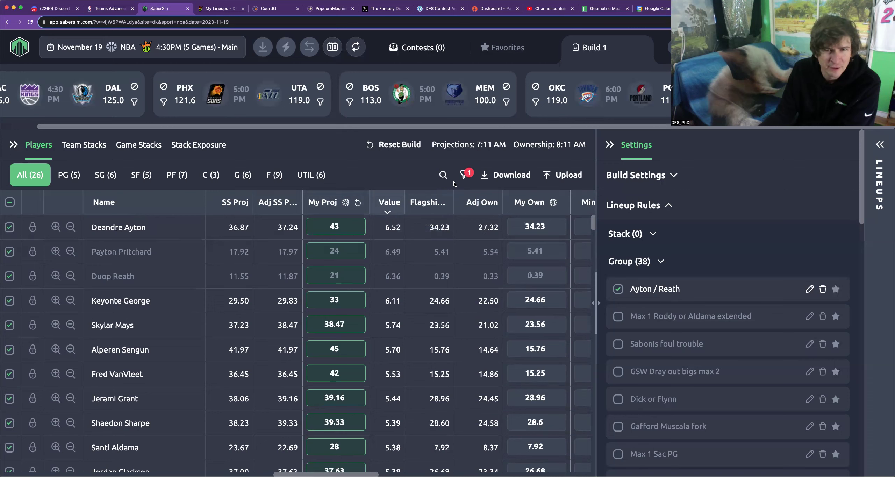
left_click(443, 178)
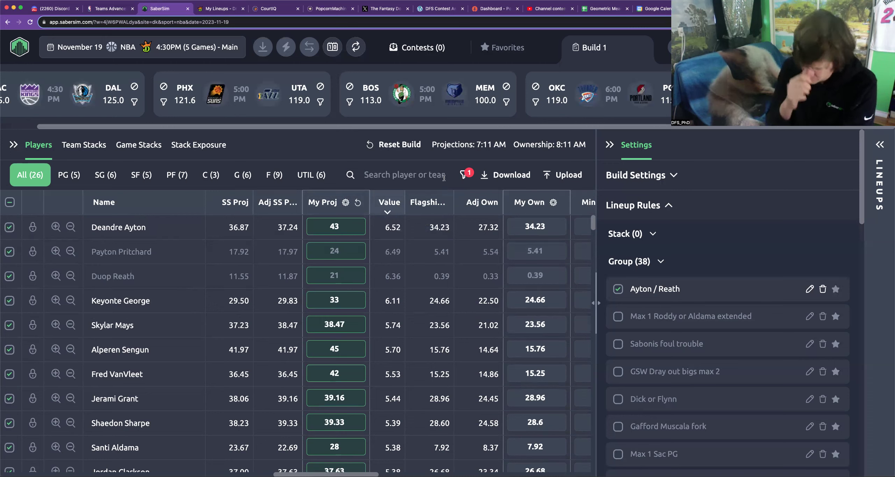
type("smar")
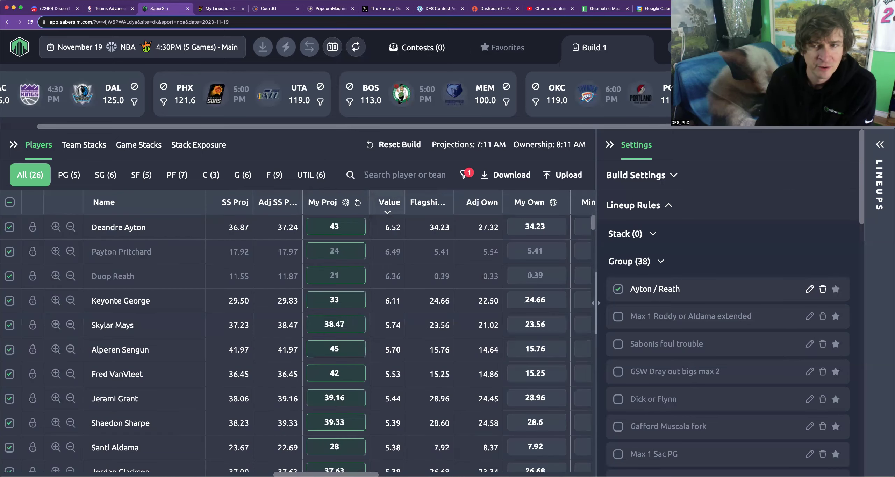
type("till")
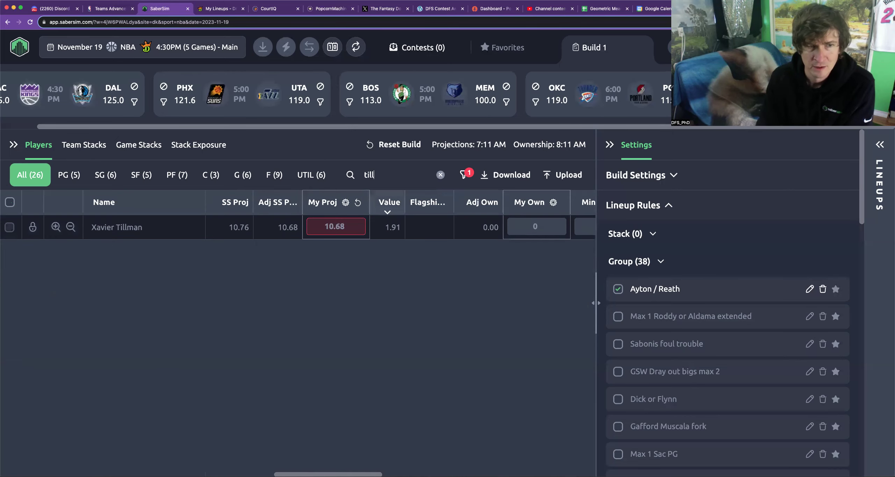
- Search 'till' to check Xavier Tillman's questionable status, then search 'roddy' for David Roddy
key("BackSpace")
key("BackSpace")
key("BackSpace")
key("BackSpace")
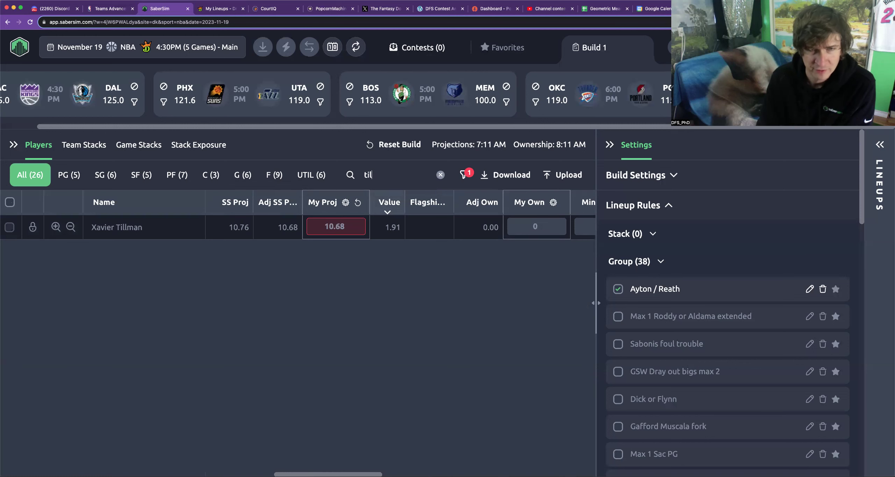
type("till")
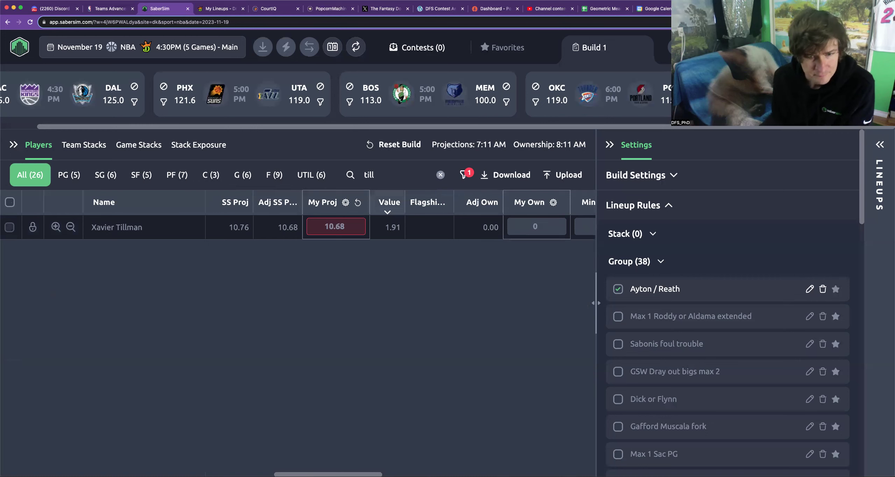
scroll(297, 227, "left", 5)
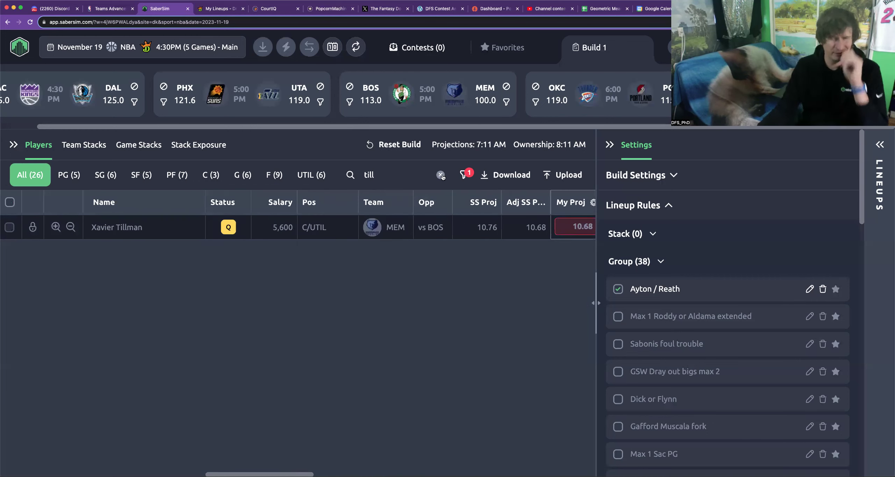
left_click(441, 175)
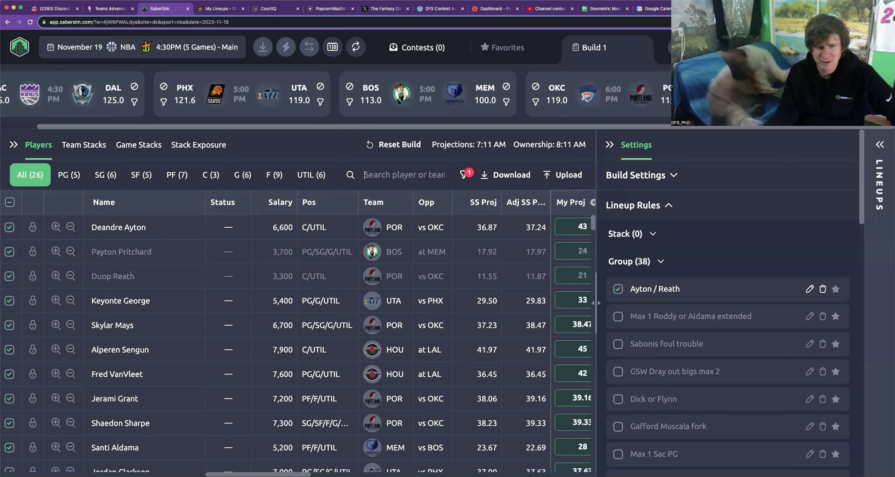
scroll(430, 425, "right", 5)
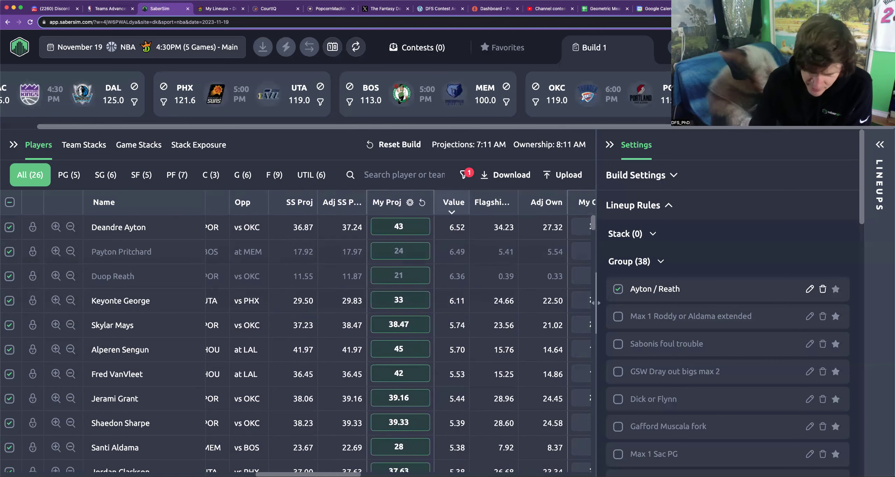
type("roddy")
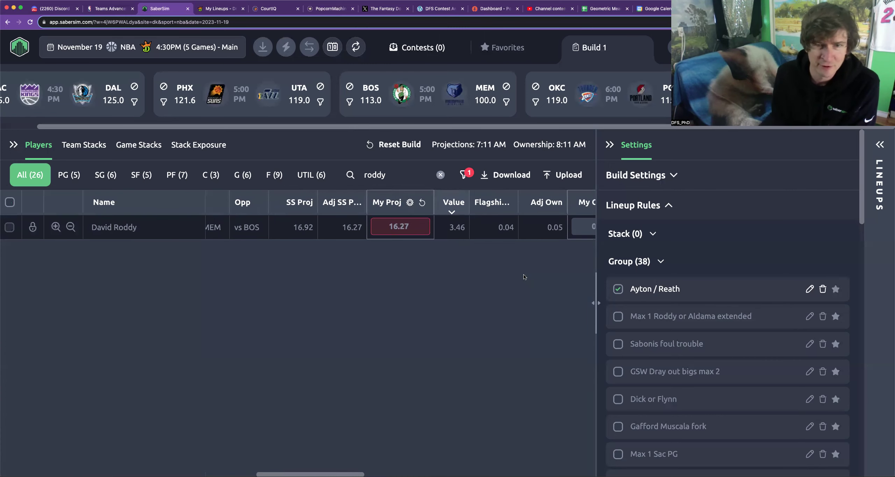
- Search 'roddy game log' in a new Chrome tab to bring up David Roddy's ESPN game log
key("super+t")
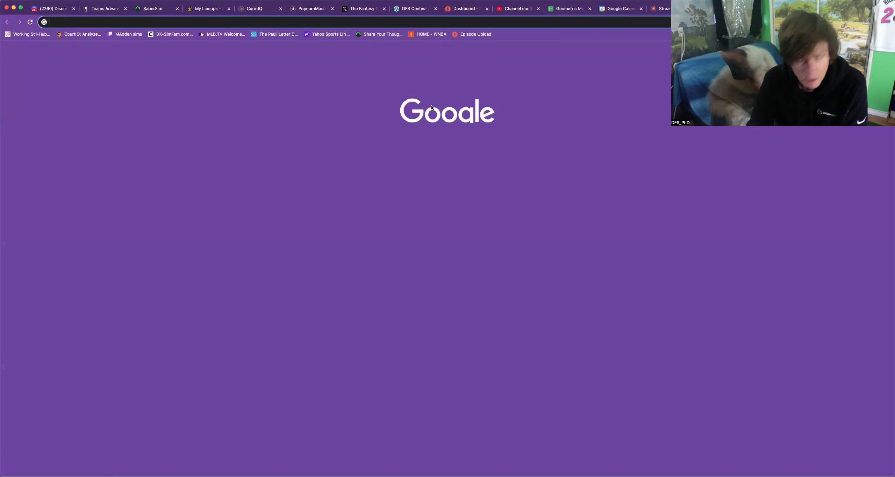
type("roddy gamed")
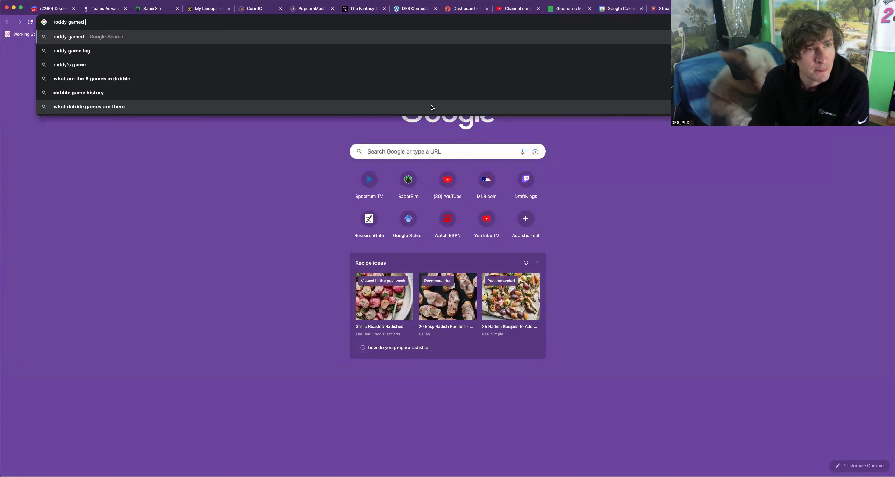
key("BackSpace")
type("log")
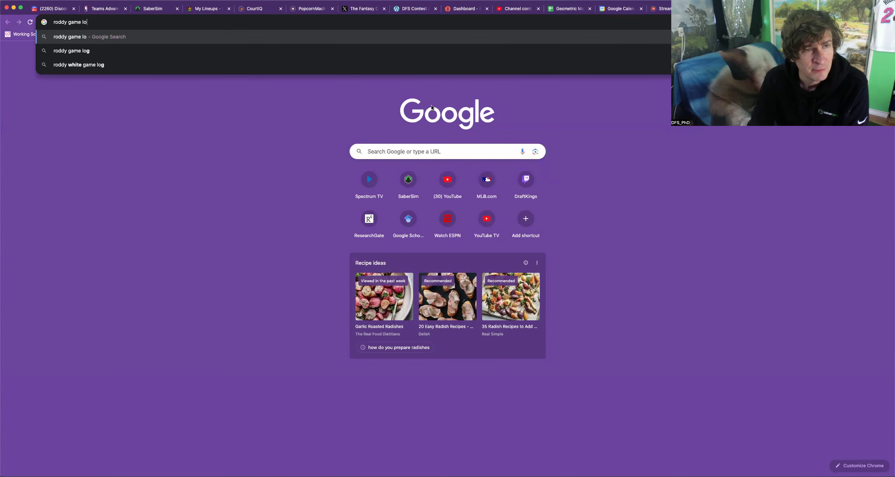
key("Return")
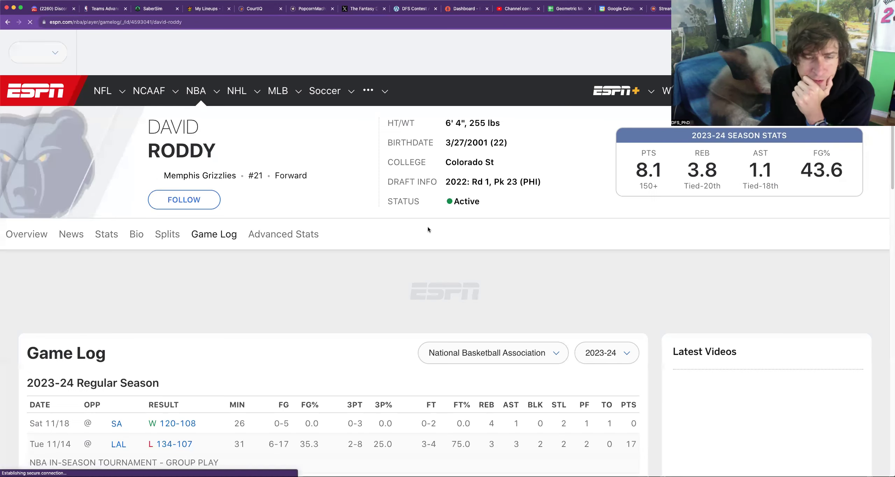
scroll(400, 266, "down", 3)
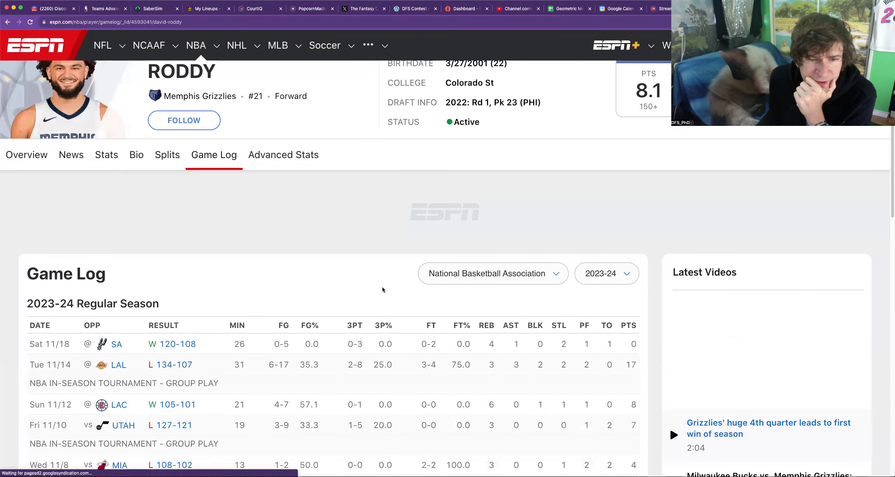
scroll(317, 372, "down", 2)
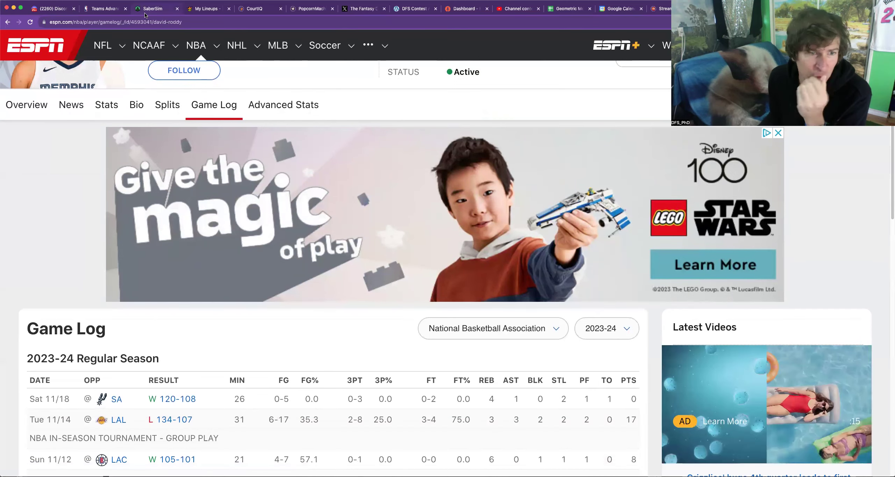
left_click(144, 12)
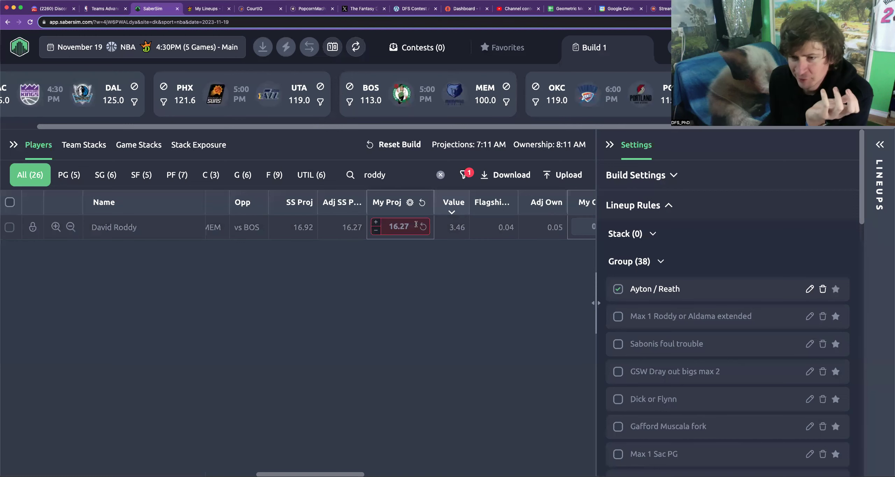
- Raise David Roddy's custom projection to 25
mouse_move(409, 229)
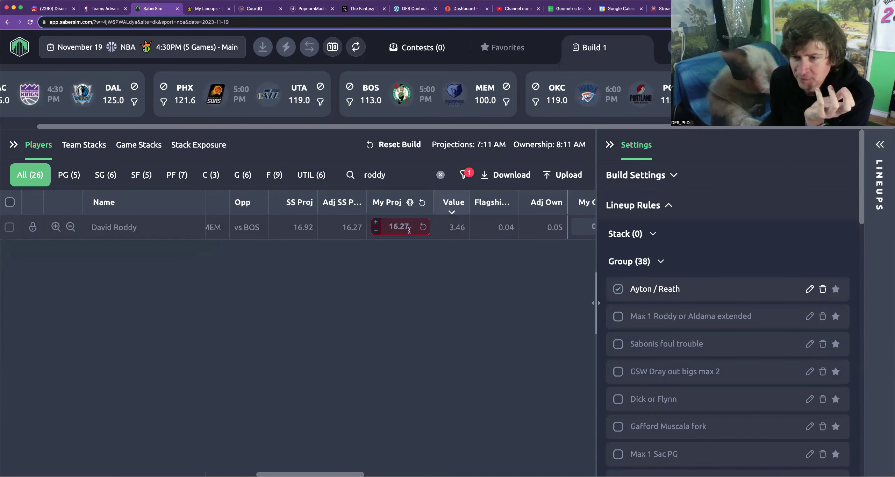
double_click(409, 230)
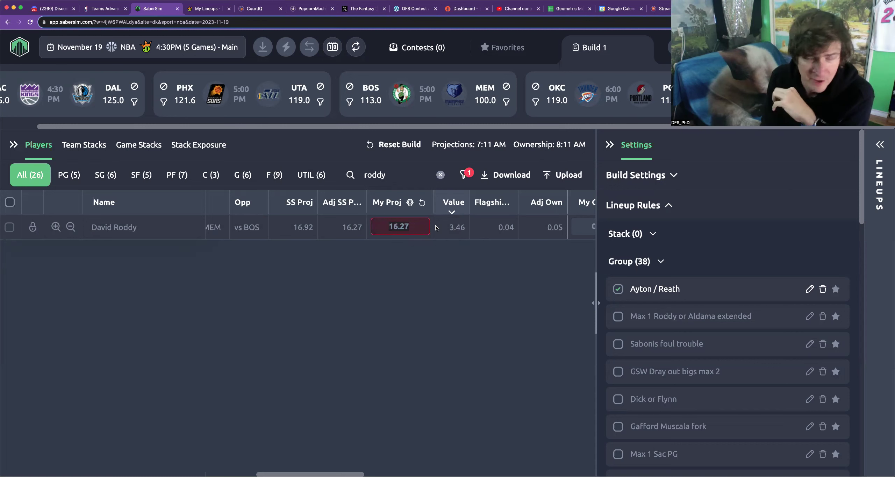
type("25")
left_click(432, 258)
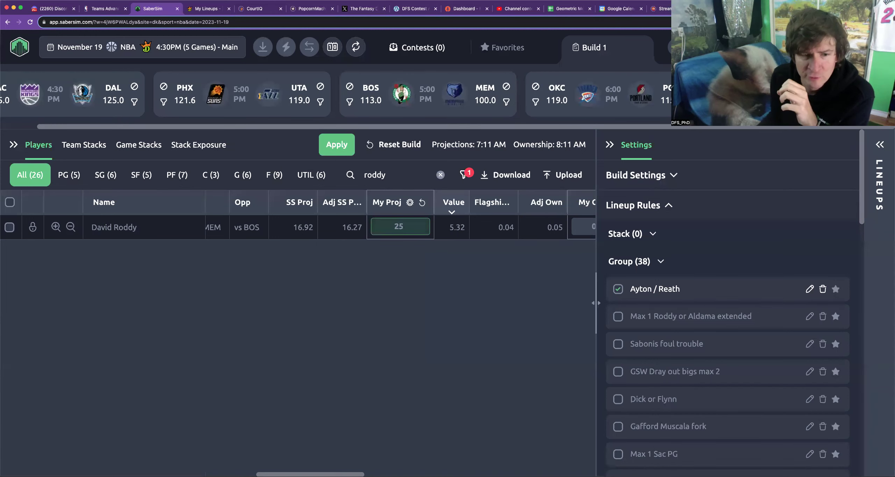
- Check Roddy's row against his recent ESPN game log before returning to SaberSim
scroll(297, 314, "left", 5)
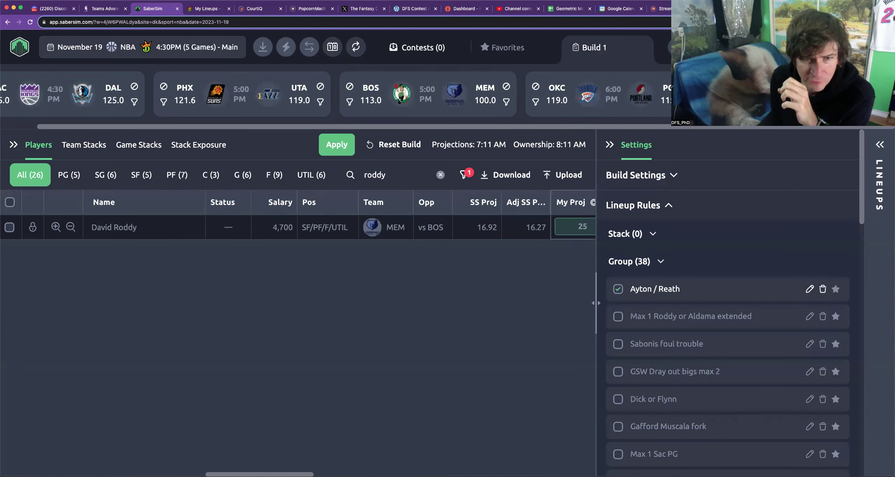
scroll(312, 465, "right", 4)
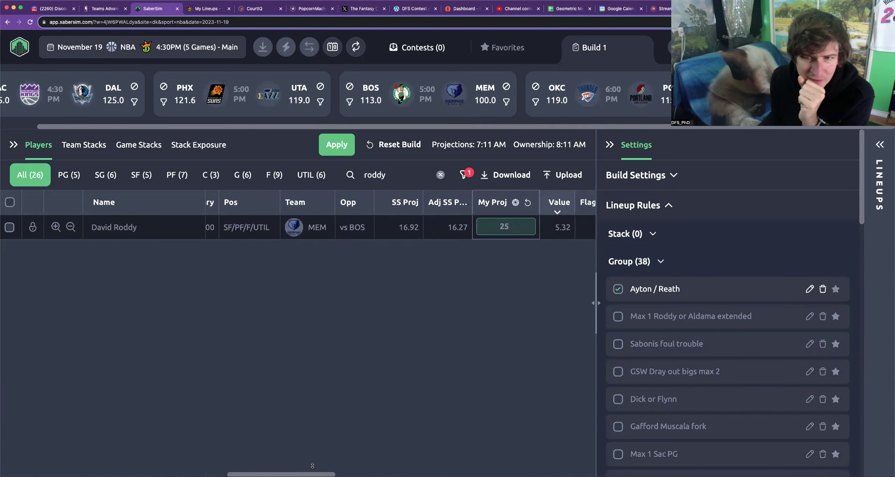
scroll(321, 465, "right", 3)
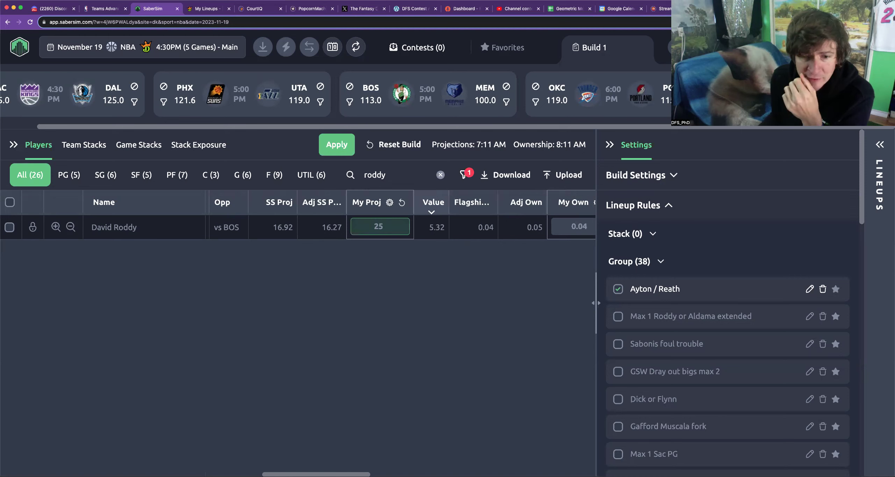
scroll(297, 215, "right", 4)
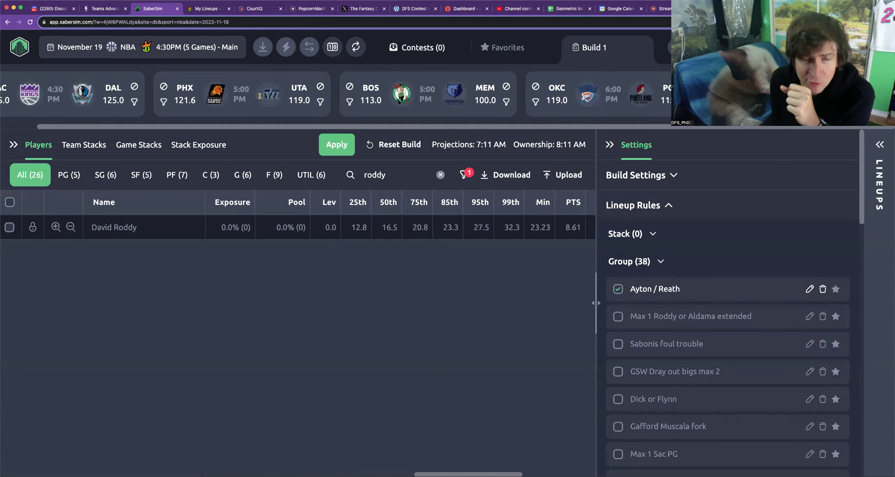
scroll(425, 407, "left", 2)
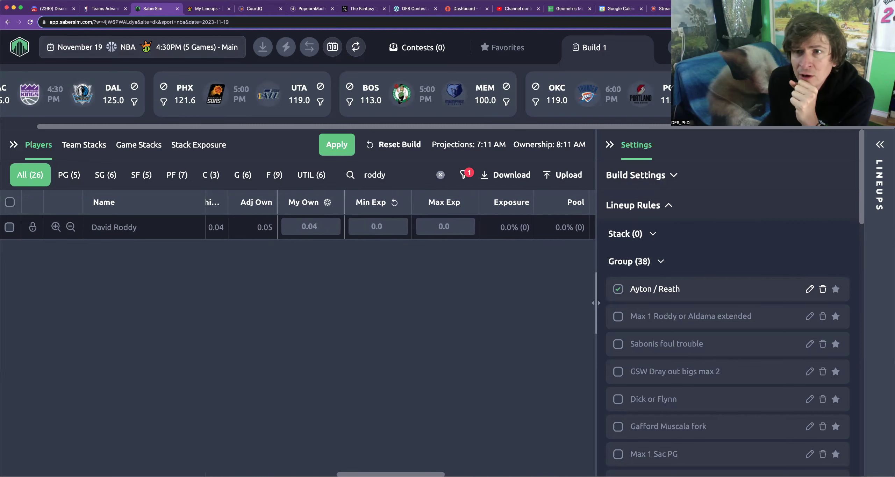
key("super+9")
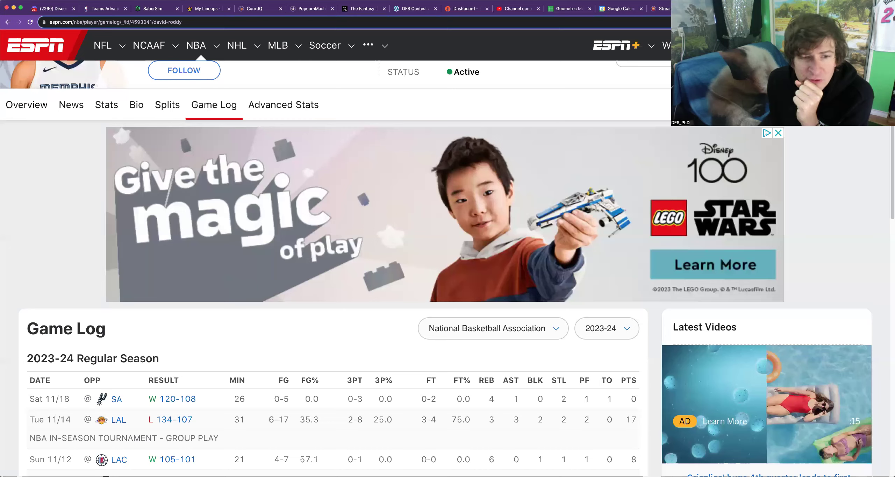
key("super+3")
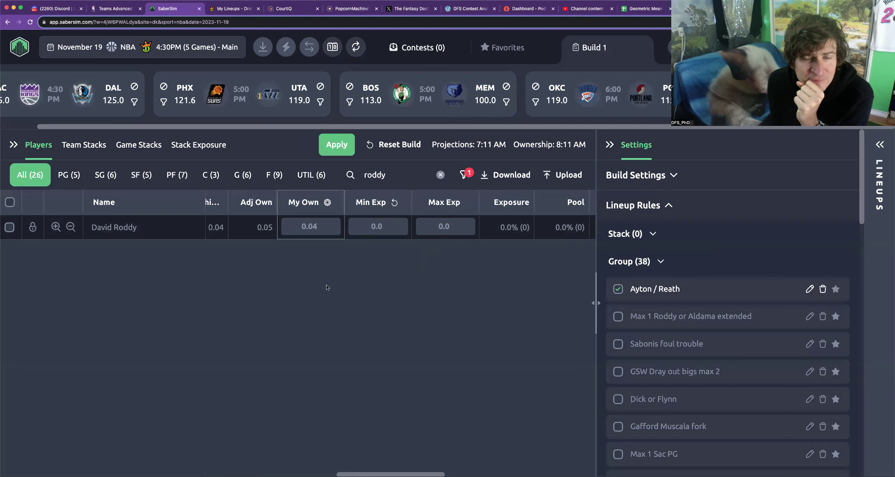
- Reset Roddy's projection to the default 16.27 and clear the search to list all players
scroll(297, 215, "left", 10)
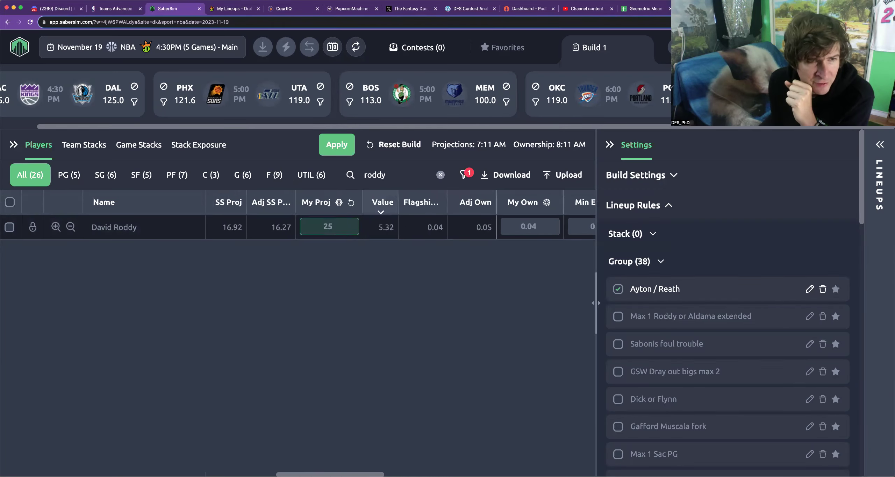
scroll(297, 215, "right", 3)
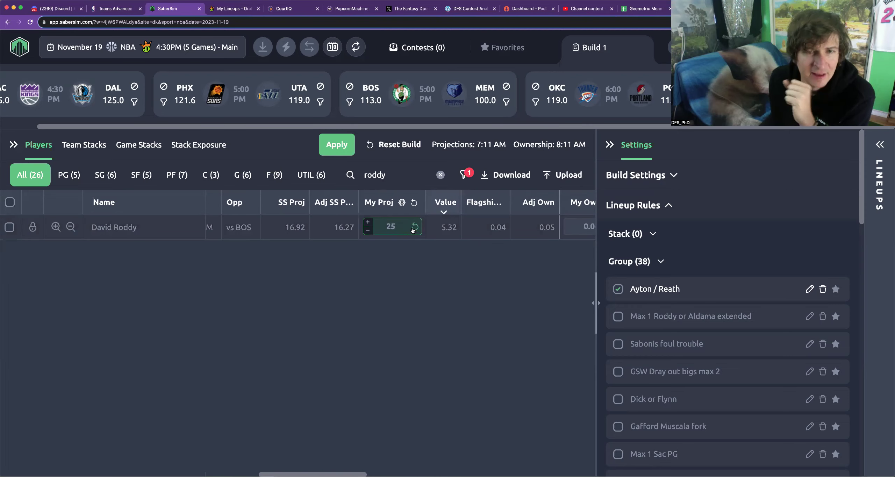
left_click(414, 229)
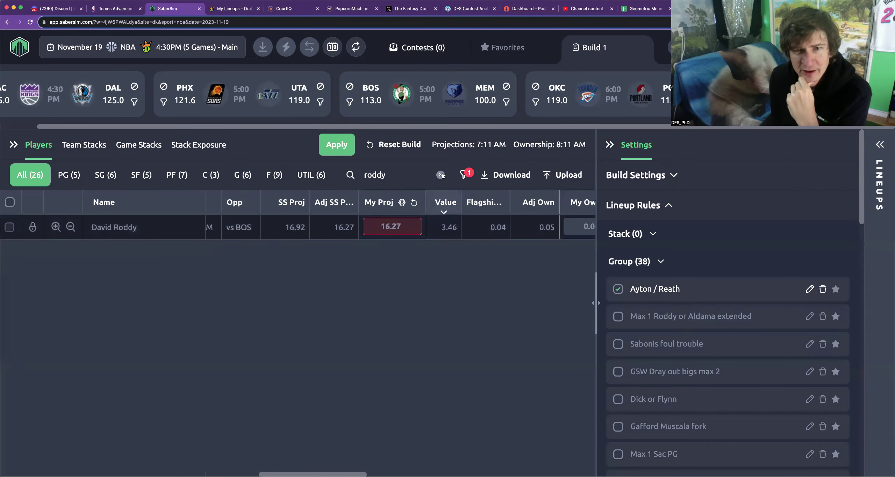
left_click(440, 174)
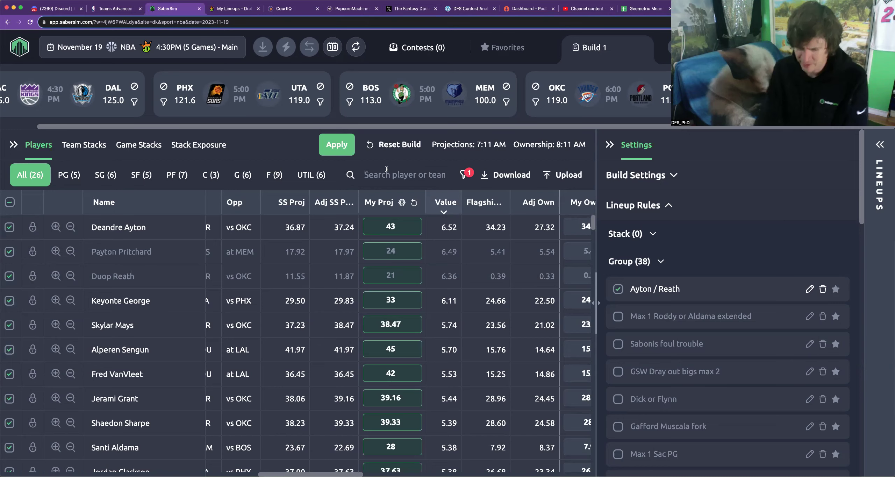
- Look up Luke Kornet with 'korn', then clear the search to show the full player pool
type("korn")
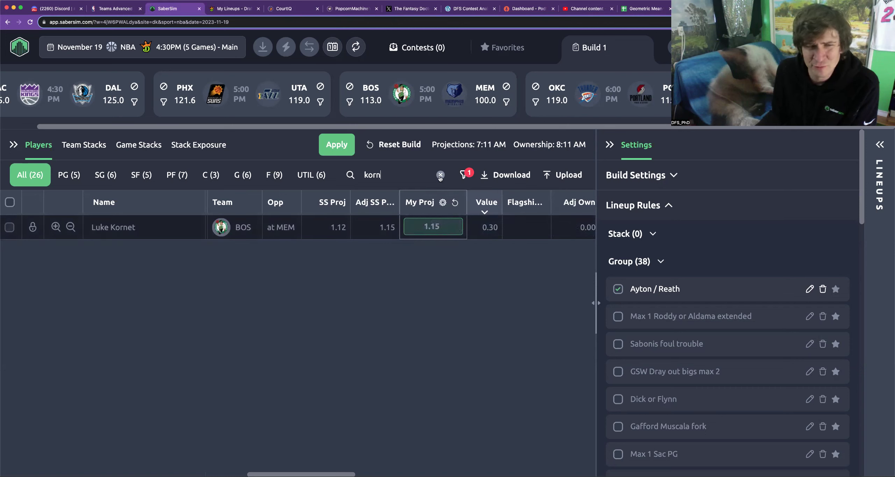
left_click(440, 174)
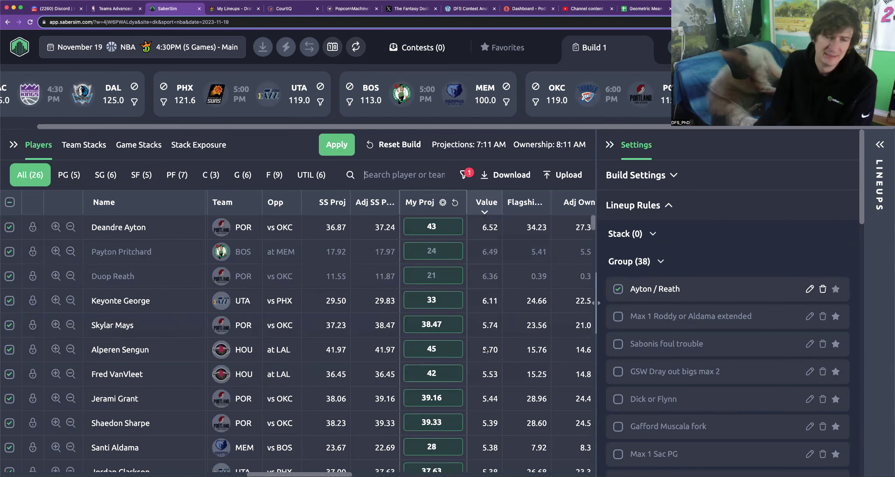
scroll(486, 349, "down", 1)
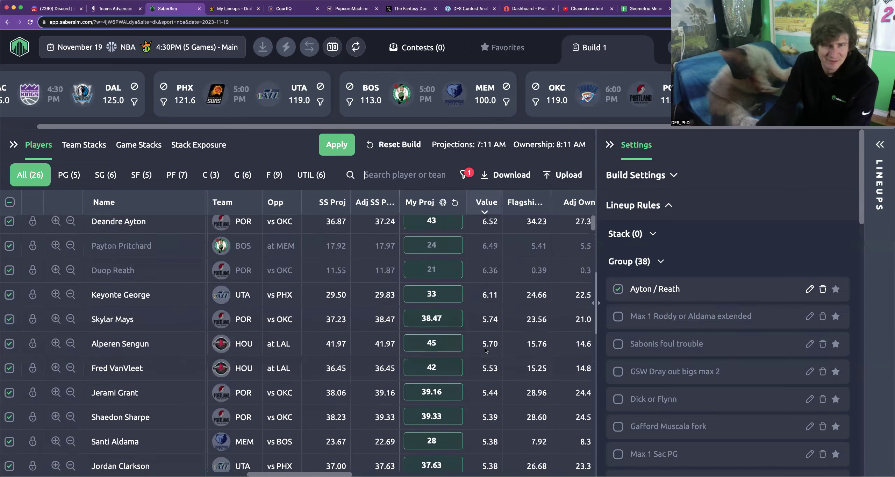
scroll(485, 350, "up", 1)
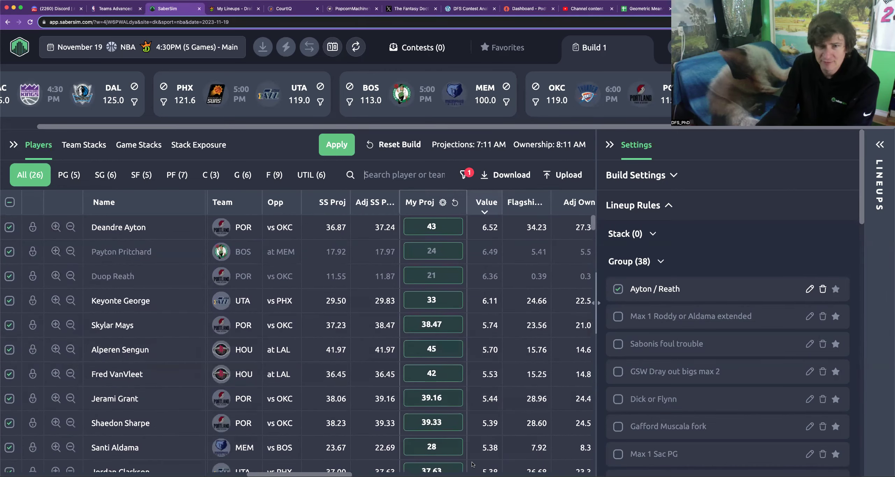
scroll(402, 331, "right", 10)
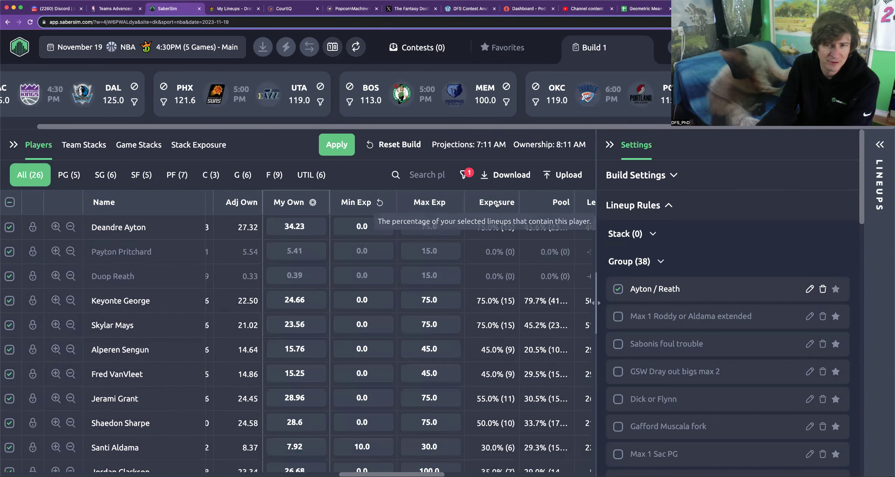
- Sort the player pool by Exposure and review the top players' exposure percentages
left_click(497, 205)
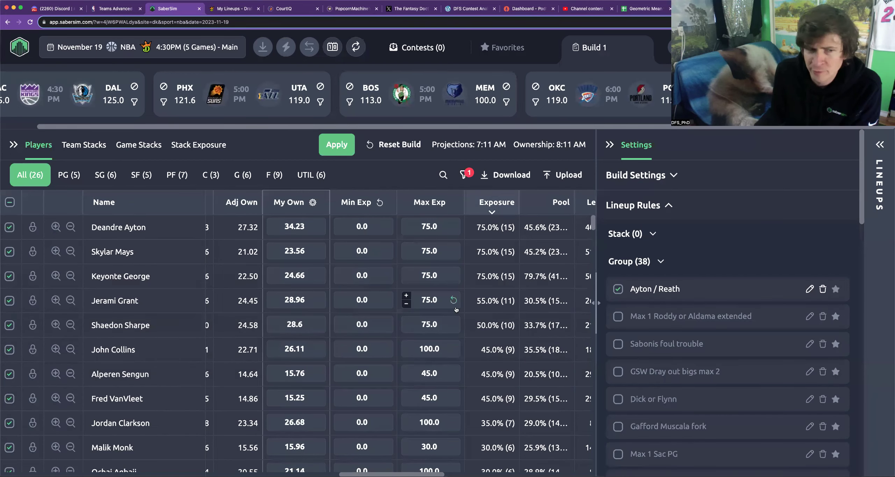
scroll(494, 358, "down", 1)
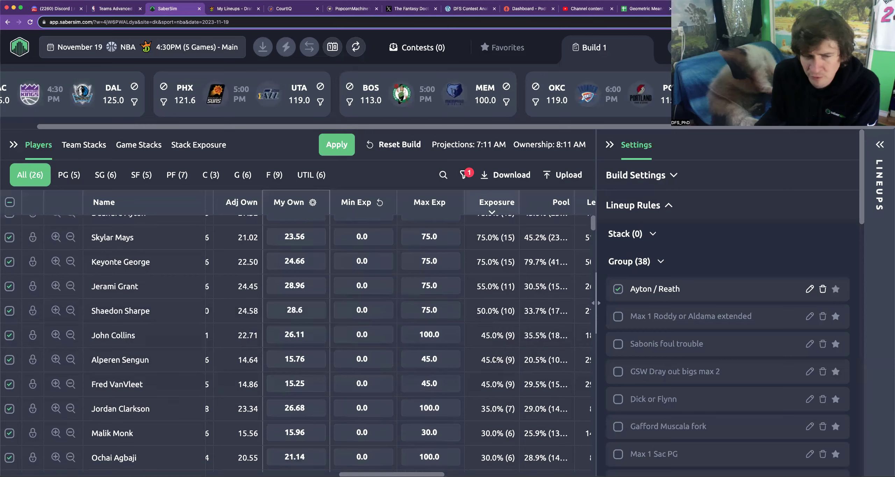
scroll(498, 356, "down", 1)
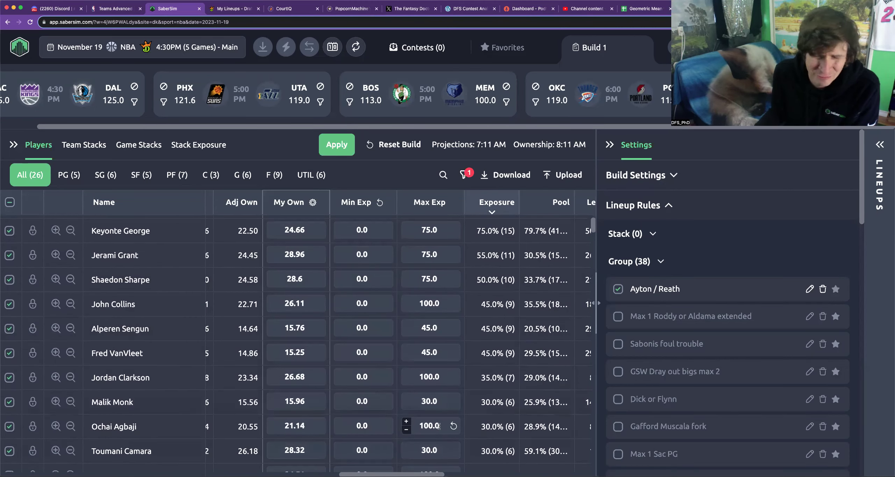
scroll(484, 421, "down", 2)
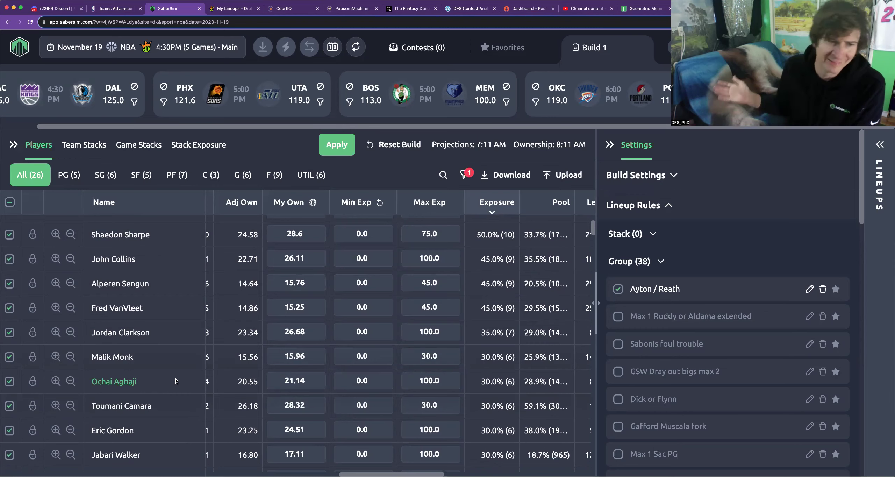
scroll(179, 378, "down", 3)
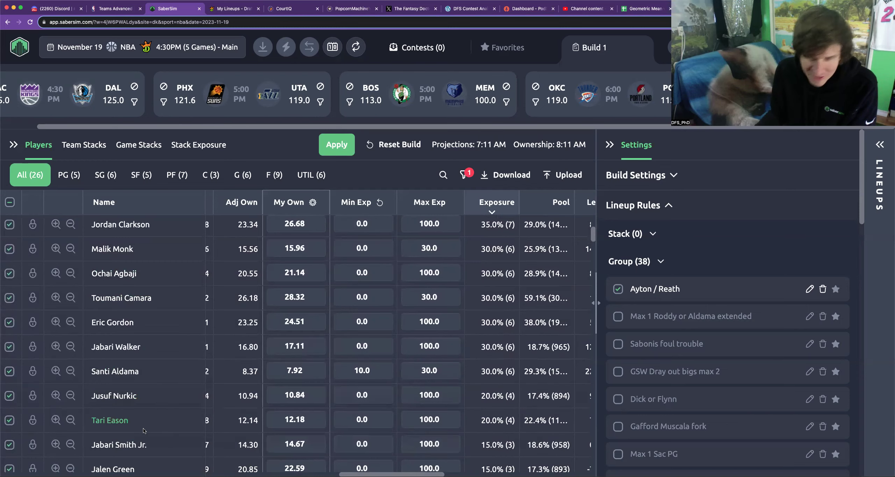
- Finish reviewing exposures down the list, then reorder the players by leverage
scroll(152, 411, "down", 1)
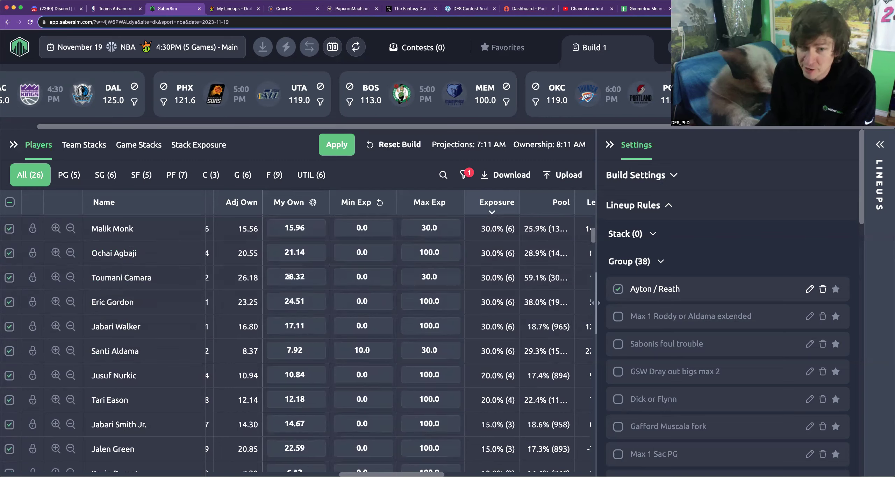
scroll(305, 301, "down", 3)
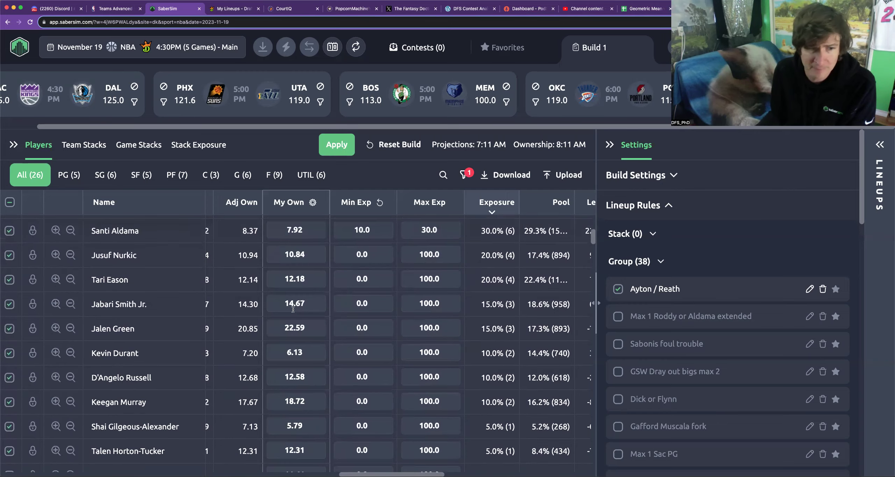
scroll(307, 331, "up", 5)
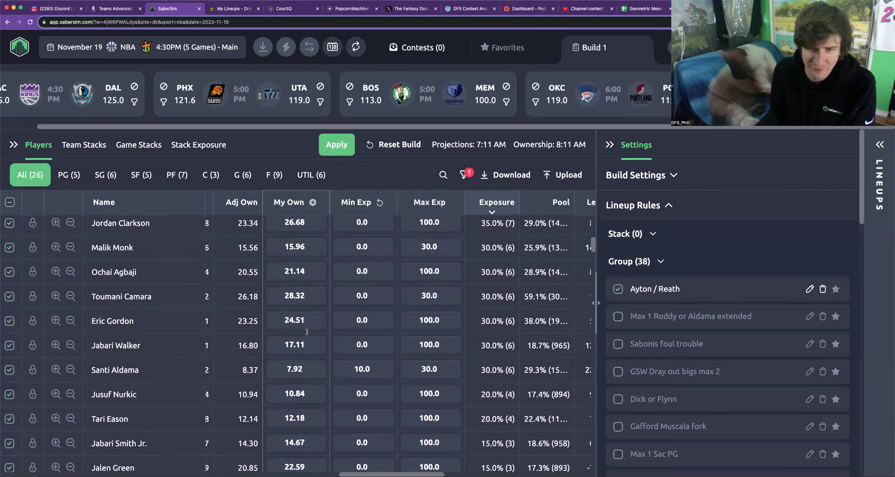
left_click(587, 201)
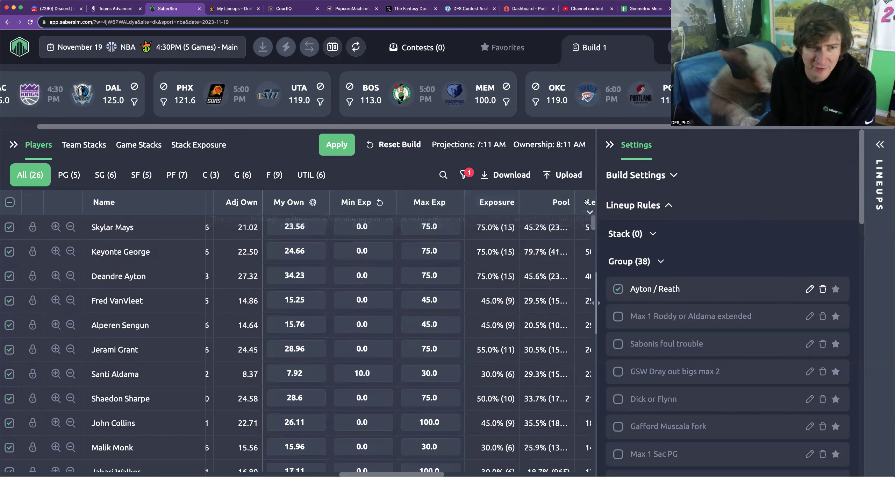